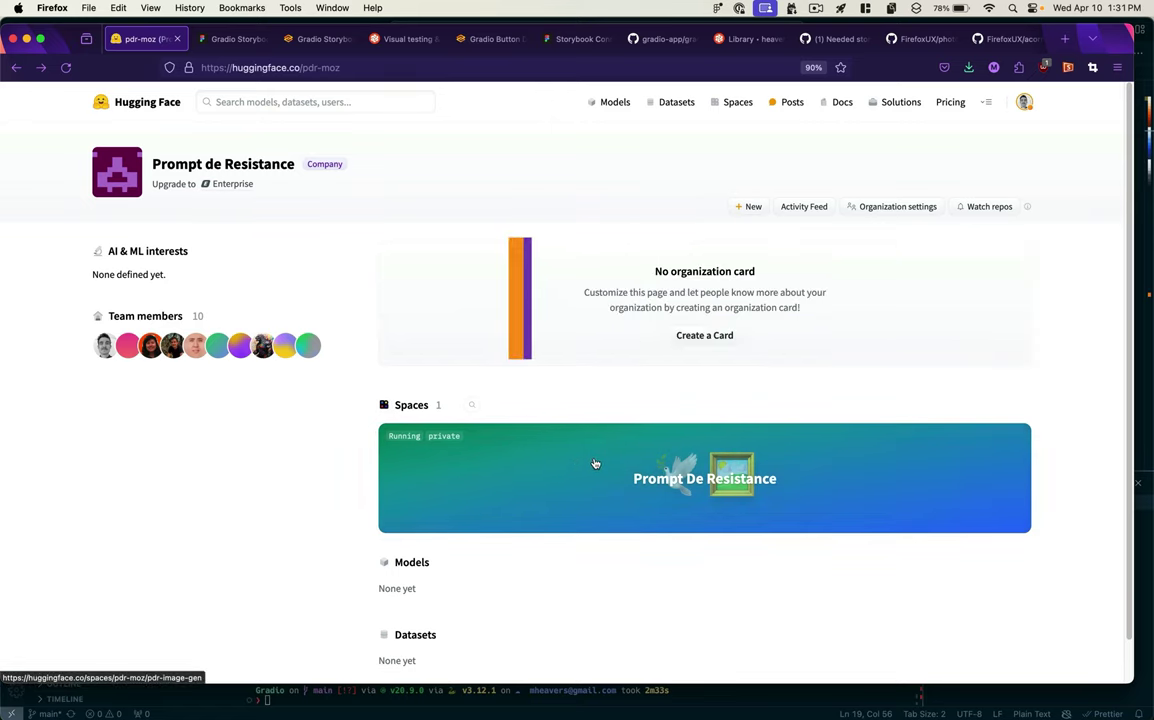
- Open the Prompt De Resistance Space and view its Let's Play section
{"action": "left_click", "coordinate": [595, 463]}
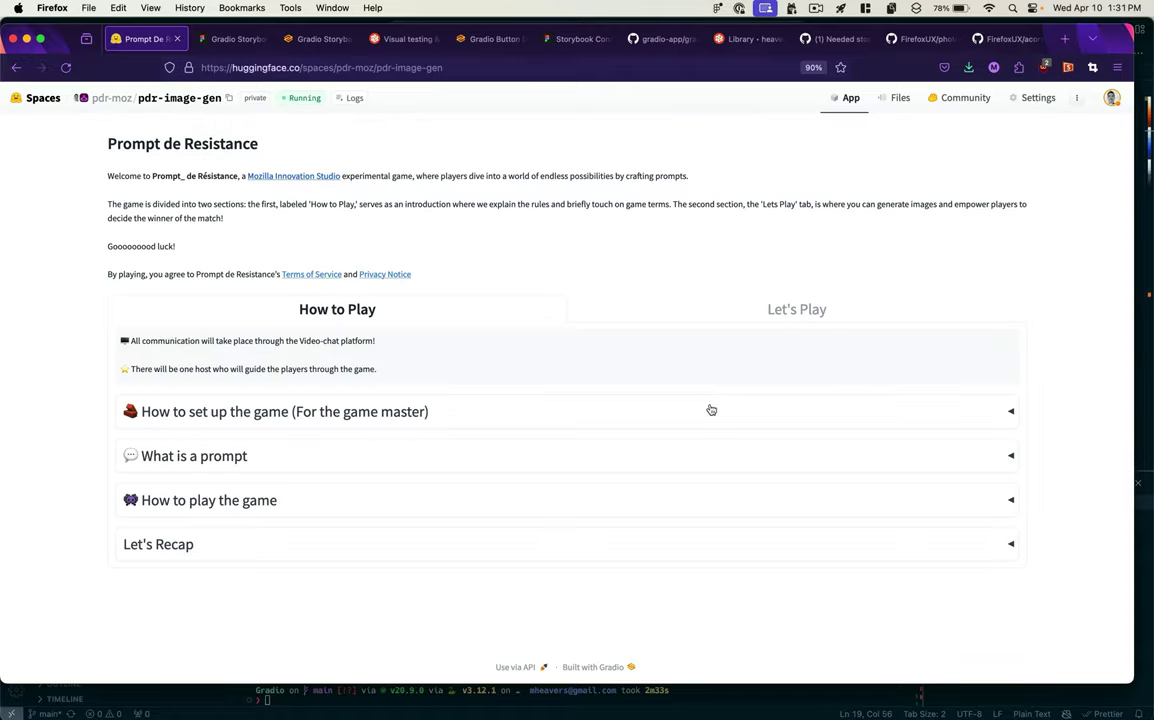
{"action": "left_click", "coordinate": [811, 305]}
{"action": "scroll", "coordinate": [582, 445], "scroll_direction": "down", "scroll_amount": 3}
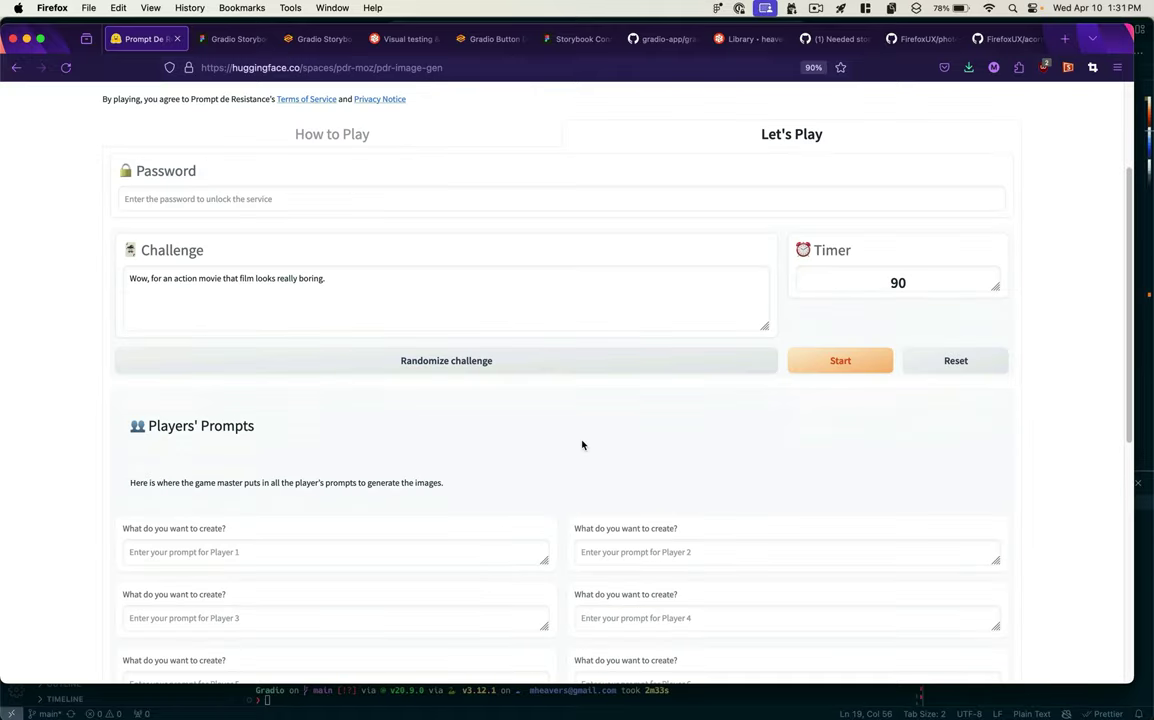
{"action": "scroll", "coordinate": [995, 440], "scroll_direction": "up", "scroll_amount": 2}
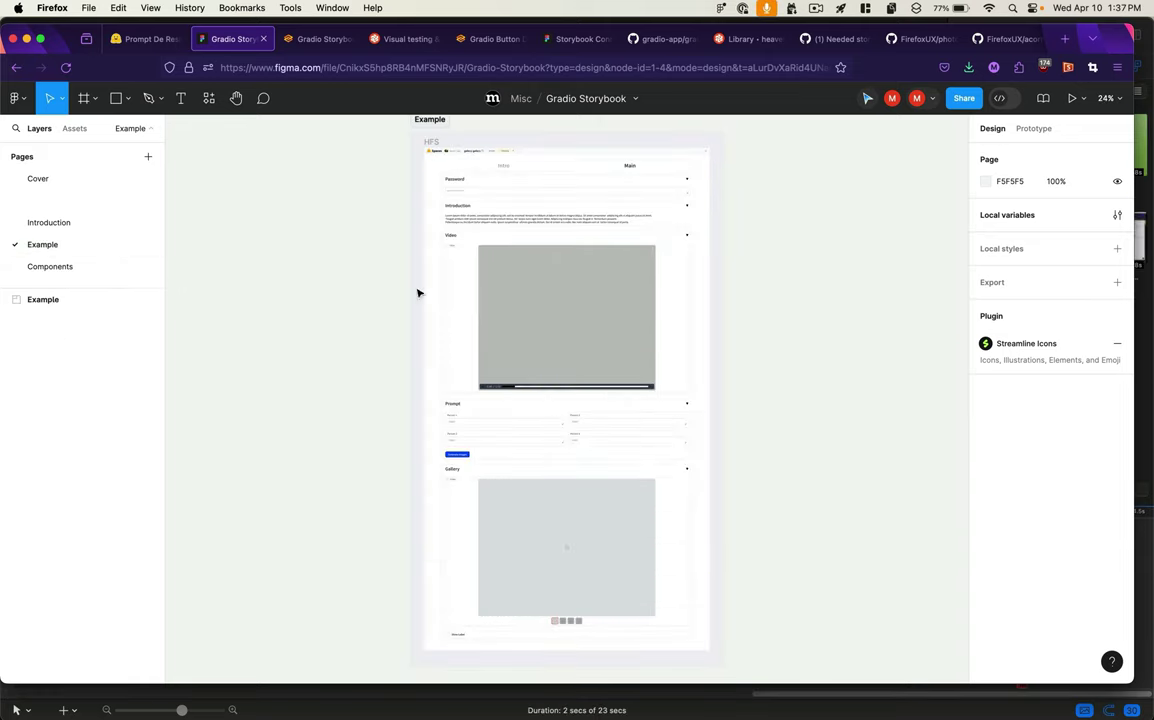
- Zoom the Example page mockup to 49% and select Frame 85
{"action": "scroll", "coordinate": [543, 205], "scroll_direction": "up", "scroll_amount": 5}
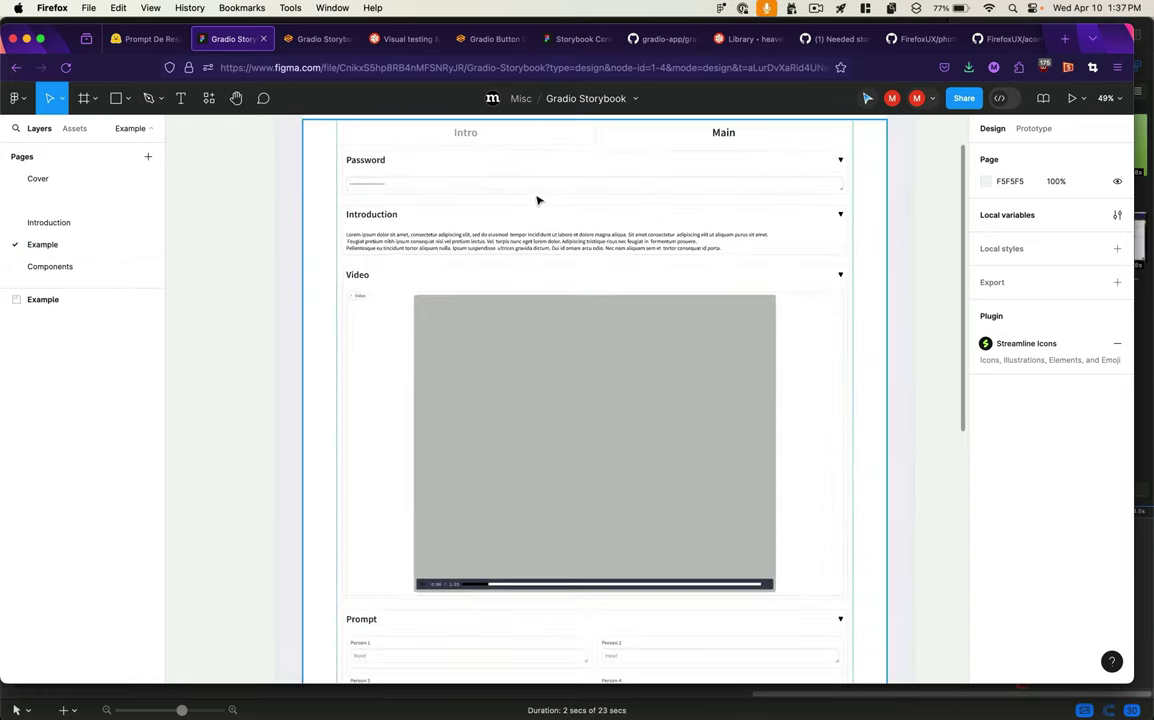
{"action": "scroll", "coordinate": [899, 242], "scroll_direction": "up", "scroll_amount": 2}
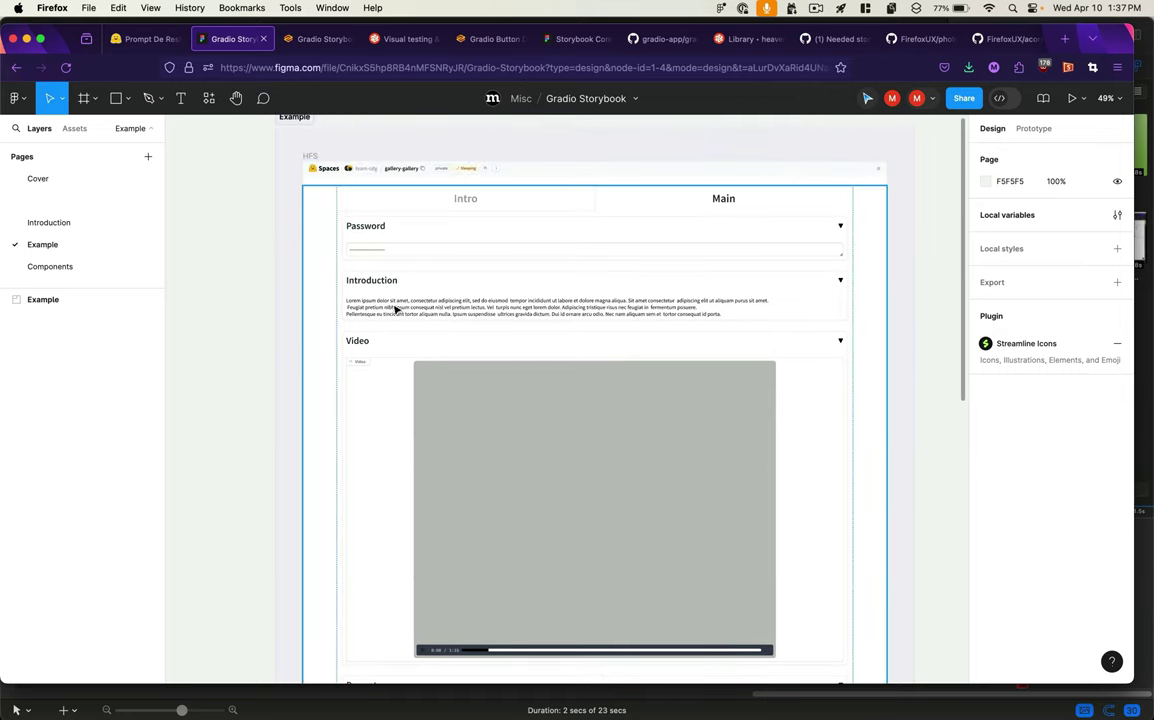
{"action": "scroll", "coordinate": [316, 256], "scroll_direction": "down", "scroll_amount": 1}
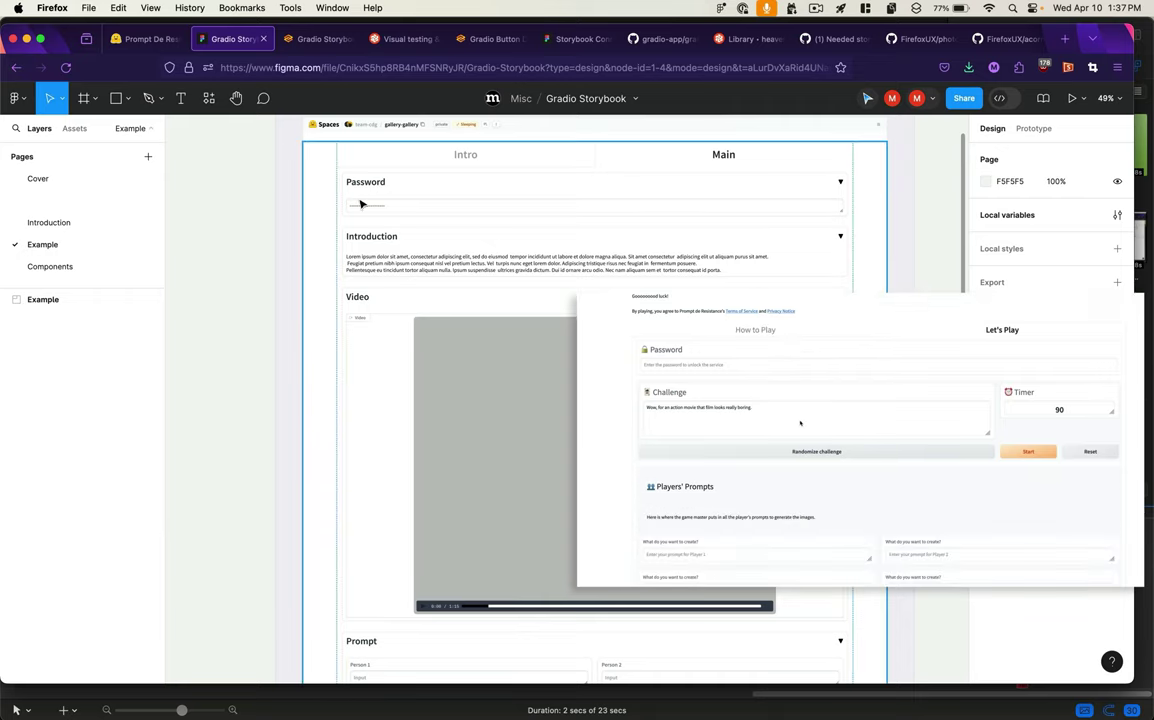
{"action": "scroll", "coordinate": [314, 335], "scroll_direction": "down", "scroll_amount": 3}
{"action": "scroll", "coordinate": [536, 314], "scroll_direction": "down", "scroll_amount": 2}
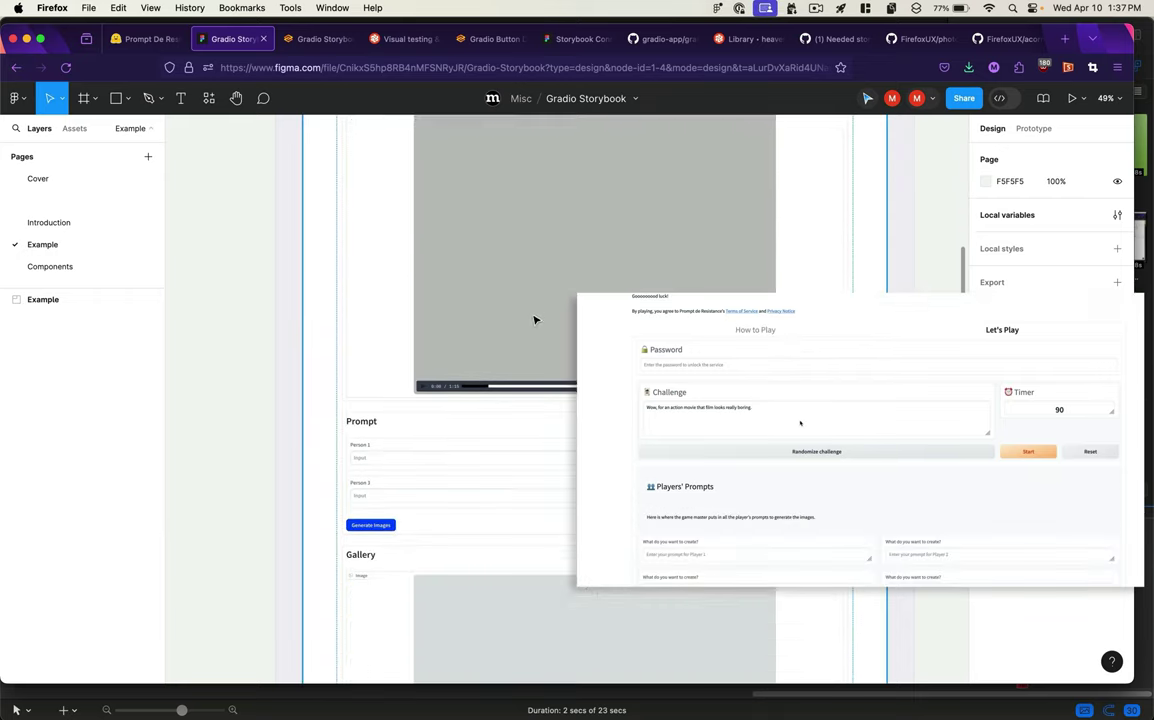
{"action": "scroll", "coordinate": [480, 400], "scroll_direction": "up", "scroll_amount": 1}
{"action": "left_click", "coordinate": [427, 480]}
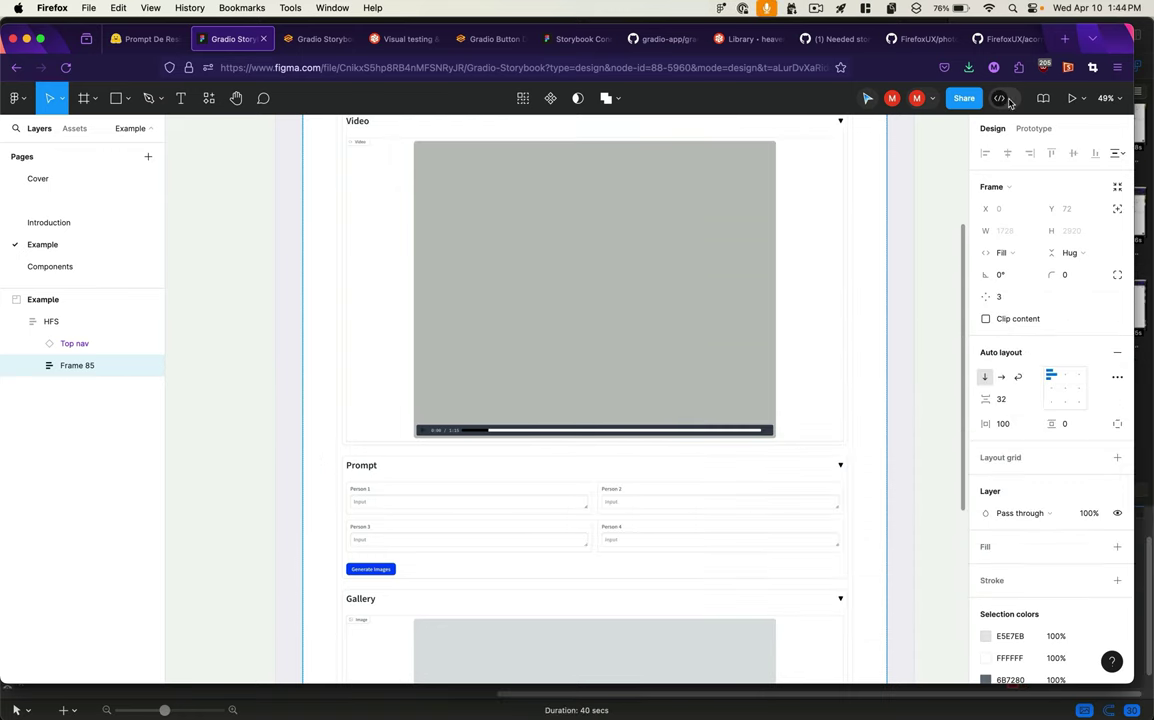
- In Dev Mode, inspect the Person 2 input's CSS, then view the Gradio Button docs
{"action": "left_click", "coordinate": [999, 97]}
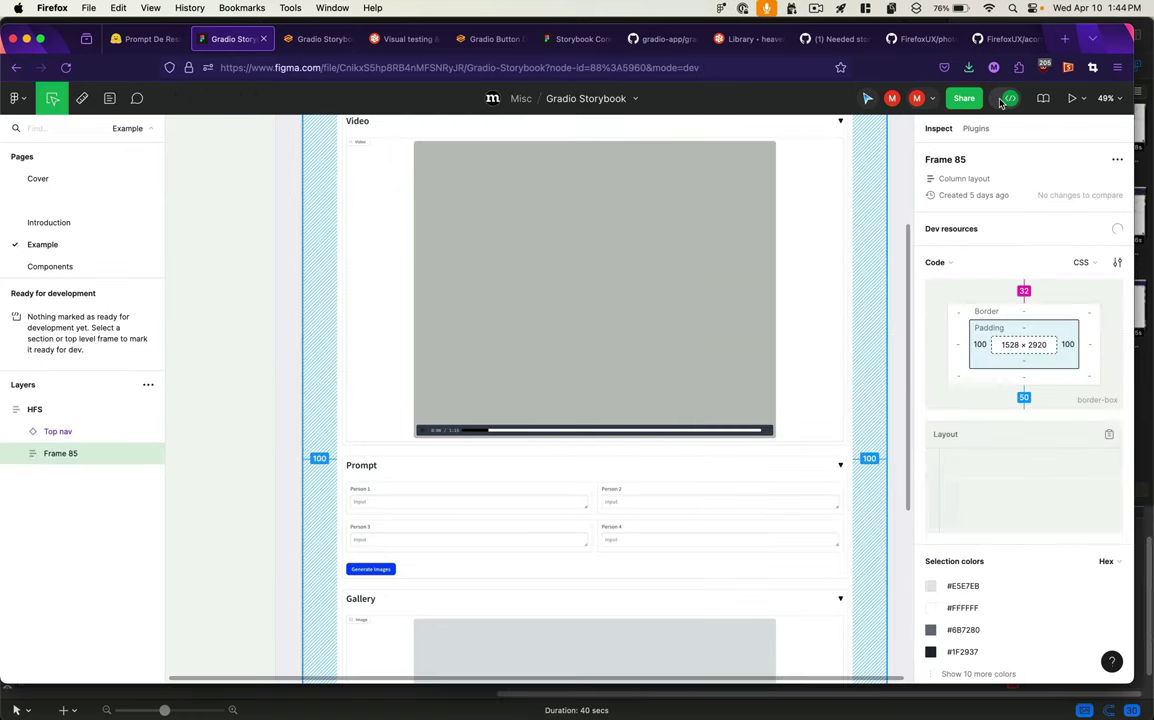
{"action": "left_click", "coordinate": [631, 489]}
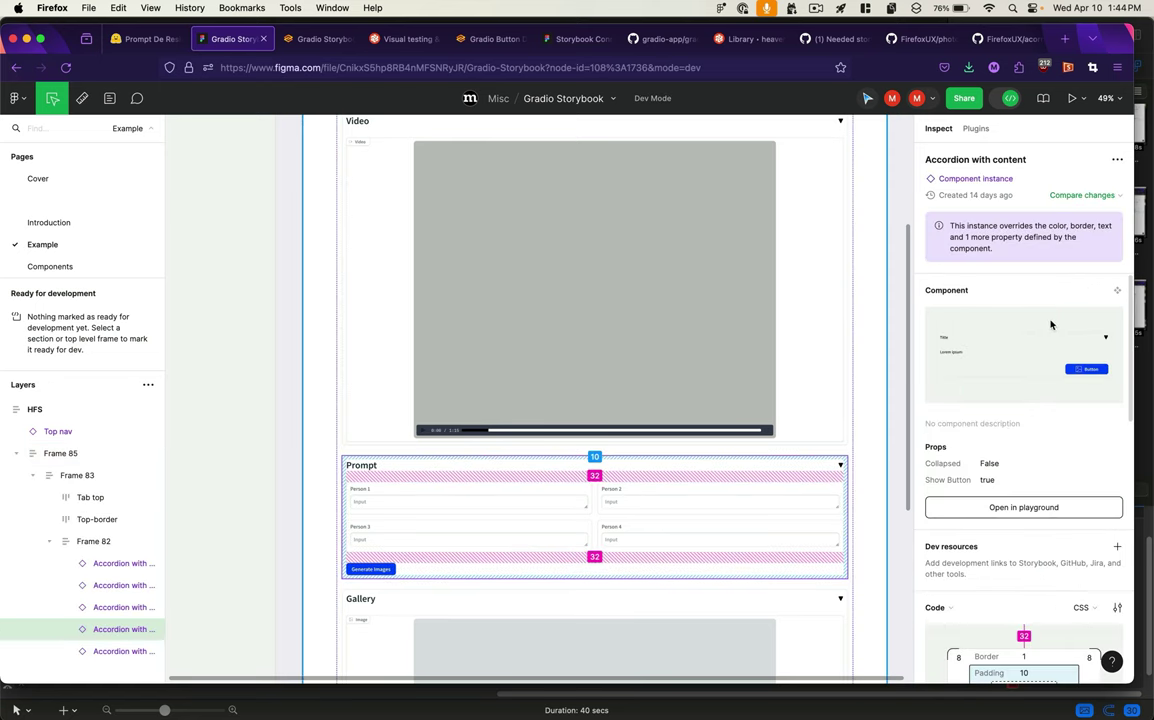
{"action": "left_click", "coordinate": [745, 492]}
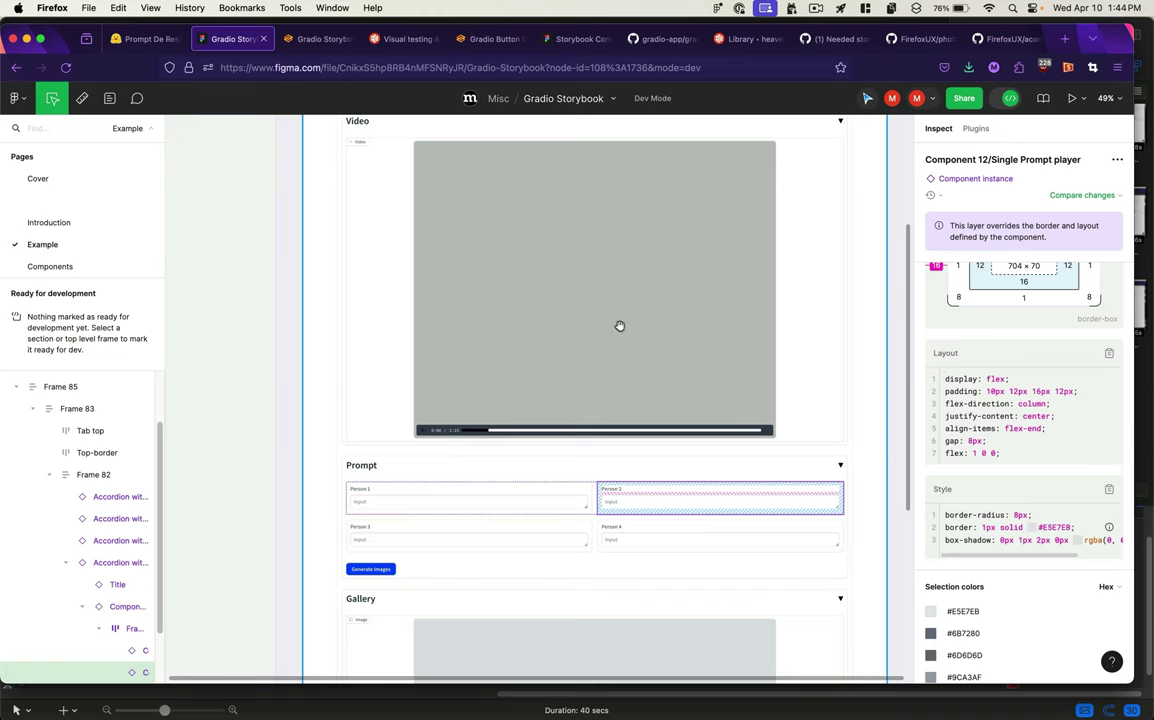
{"action": "left_click", "coordinate": [505, 38]}
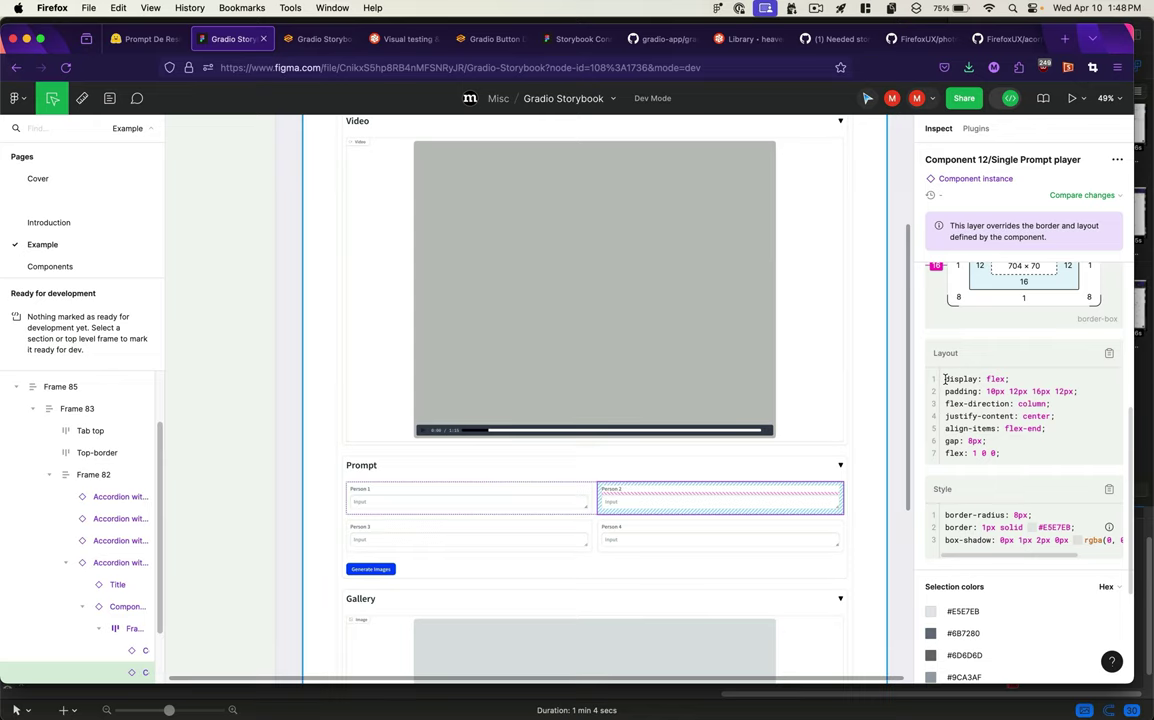
{"action": "left_click", "coordinate": [260, 318]}
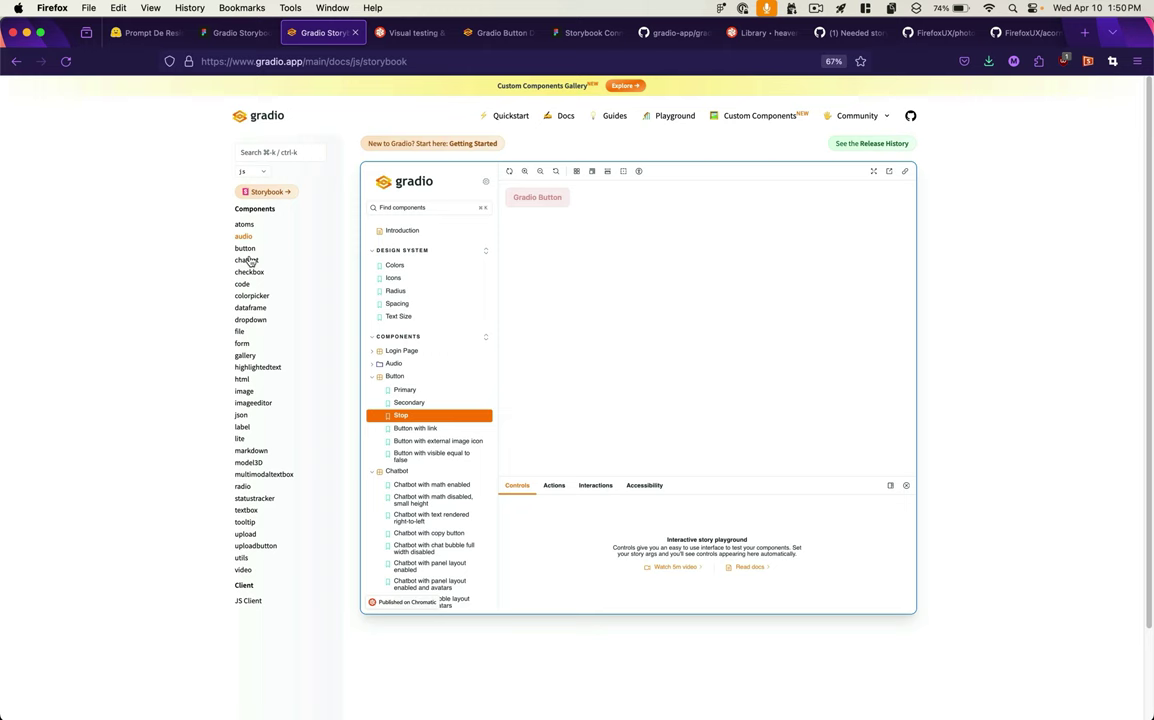
- Browse the colorpicker and code docs, then return to the embedded Gradio Storybook
{"action": "left_click", "coordinate": [245, 294]}
{"action": "left_click", "coordinate": [243, 286]}
{"action": "left_click", "coordinate": [272, 193]}
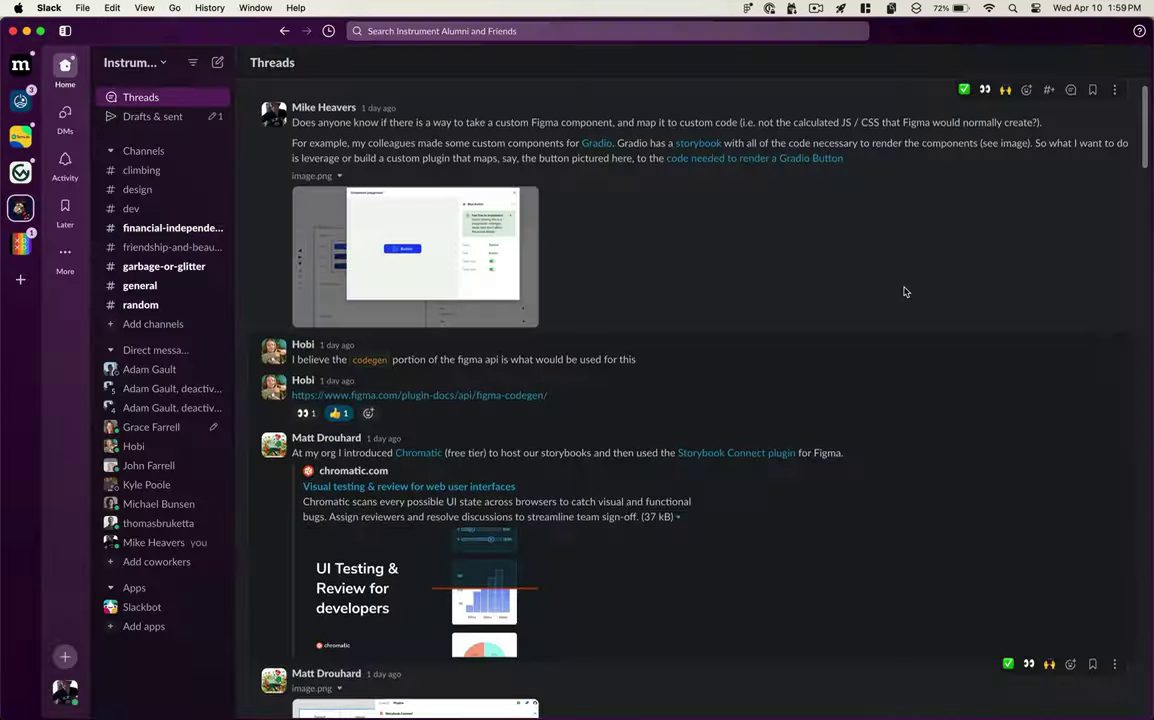
{"action": "scroll", "coordinate": [902, 291], "scroll_direction": "down", "scroll_amount": 5}
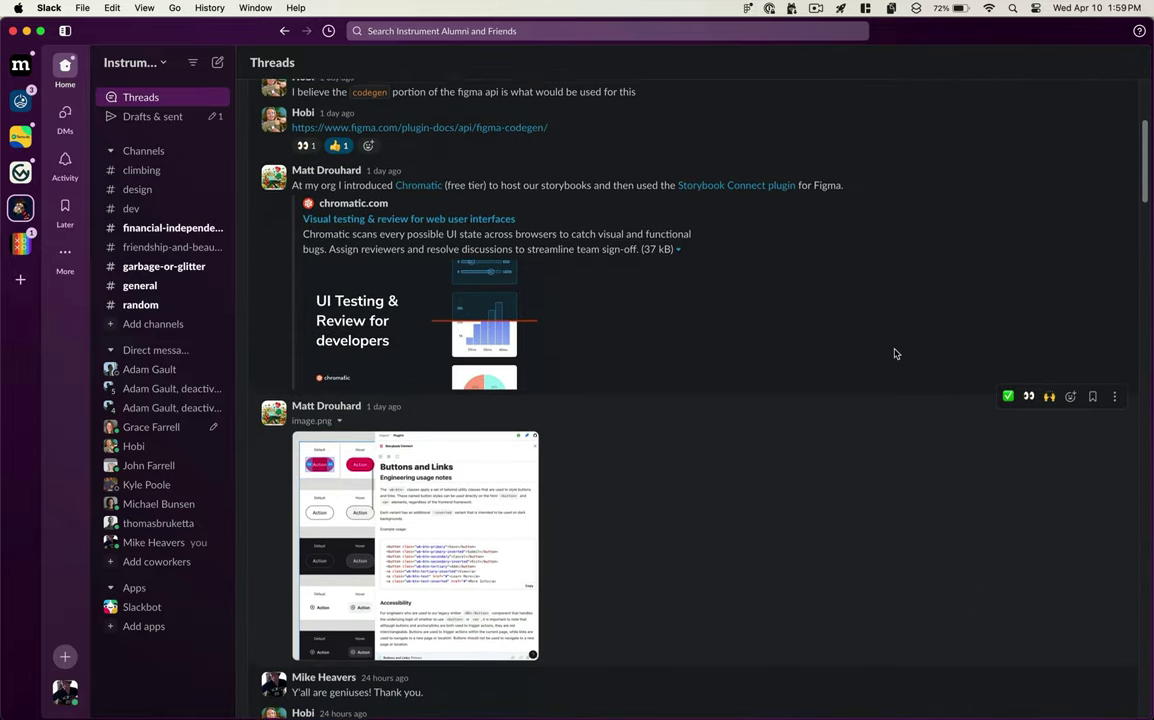
{"action": "scroll", "coordinate": [880, 390], "scroll_direction": "down", "scroll_amount": 10}
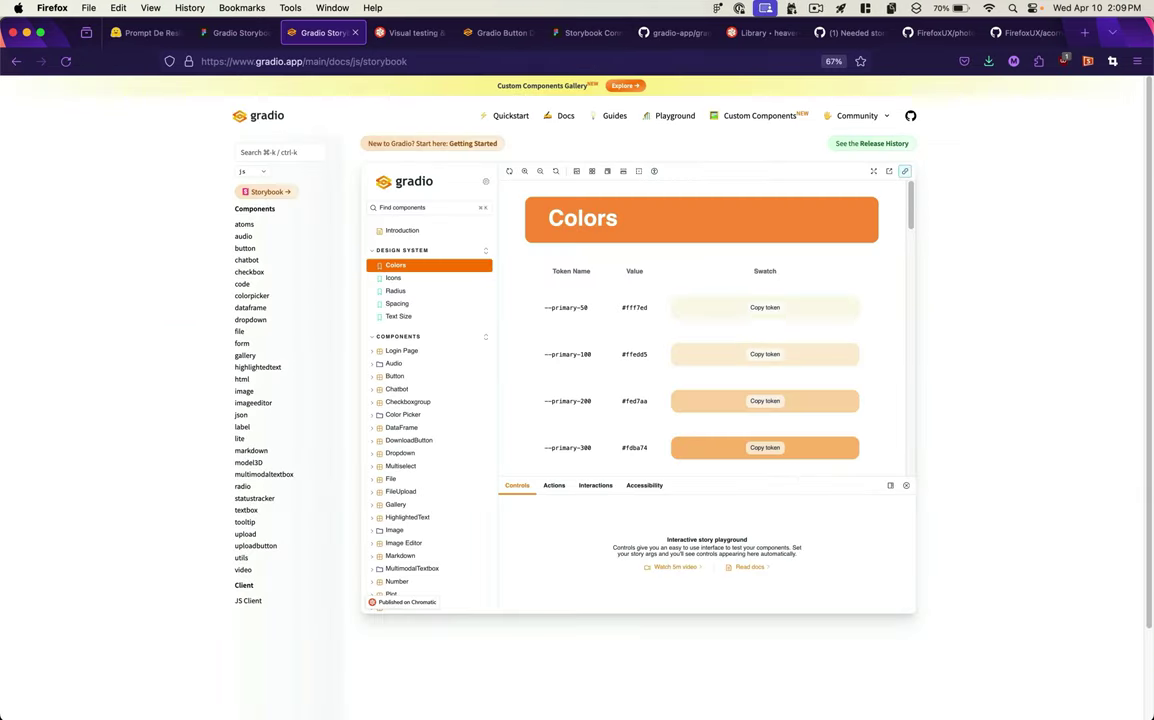
- Open the Colors story alone in a new tab and select its chromatic.com URL
{"action": "key", "text": "ctrl+t"}
{"action": "type", "text": "https://main--649585a46a67480e3074dc75.chromatic.com/iframe.html?args=&id=design-system-colors--colors"}
{"action": "key", "text": "Return"}
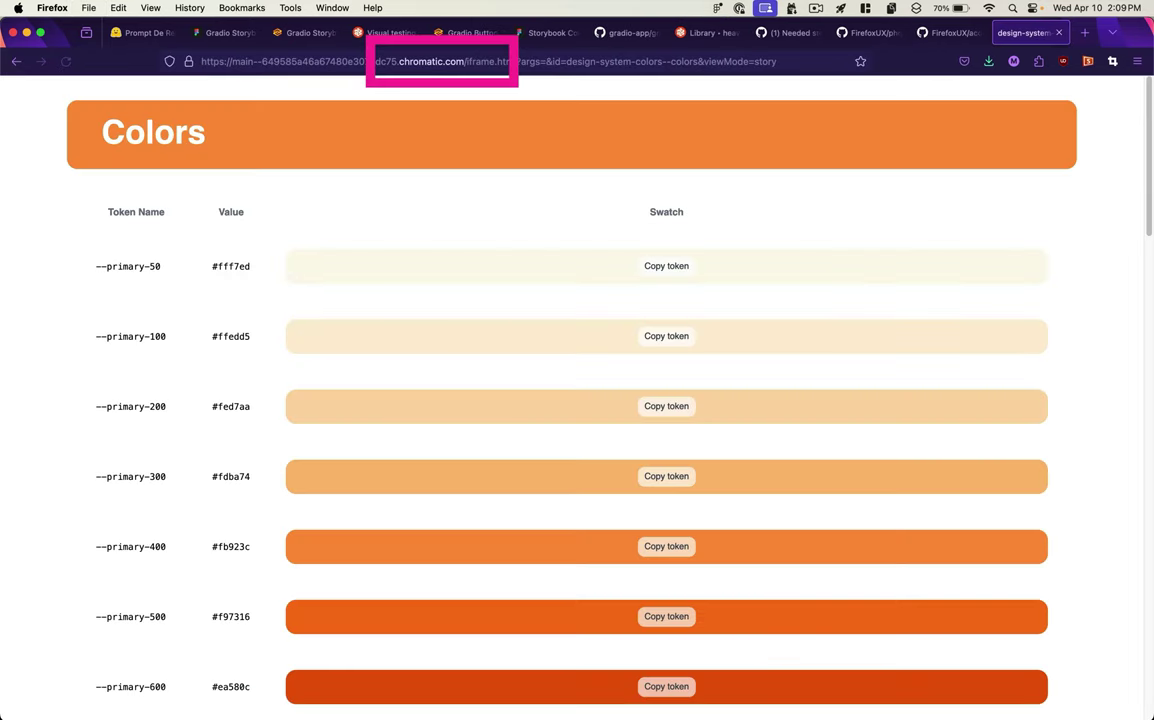
{"action": "left_click", "coordinate": [453, 64]}
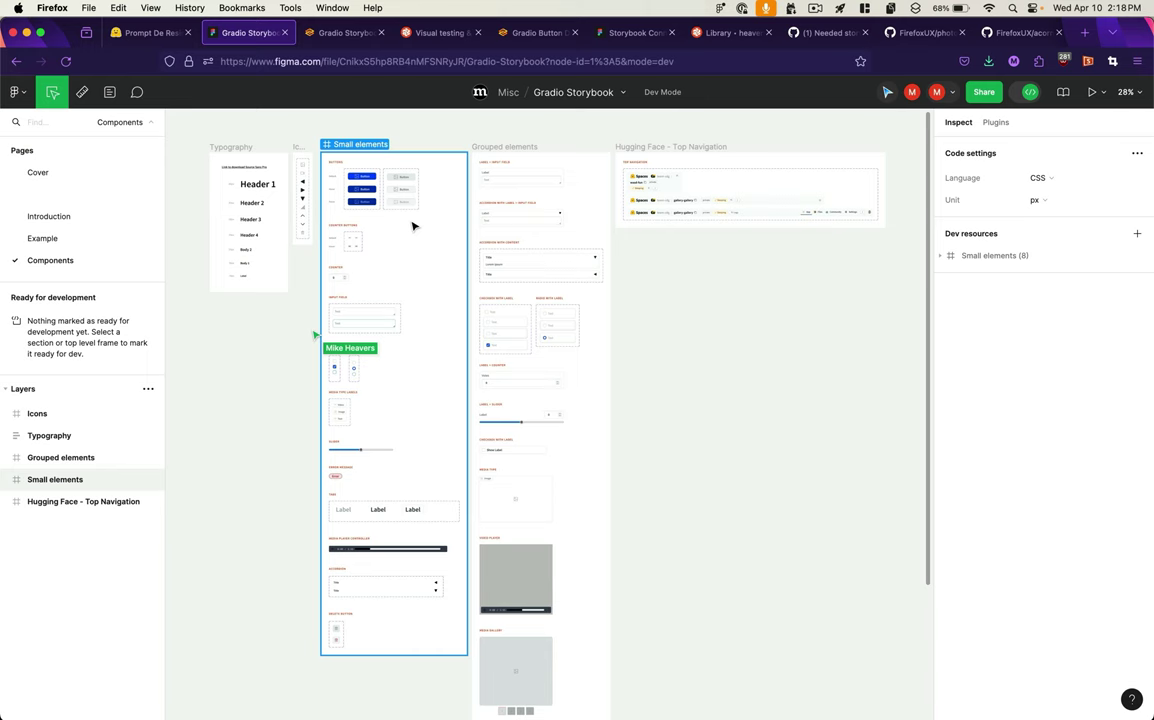
- Select the Slider component on the canvas and open the Resources plugin list
{"action": "scroll", "coordinate": [410, 186], "scroll_direction": "up", "scroll_amount": 5}
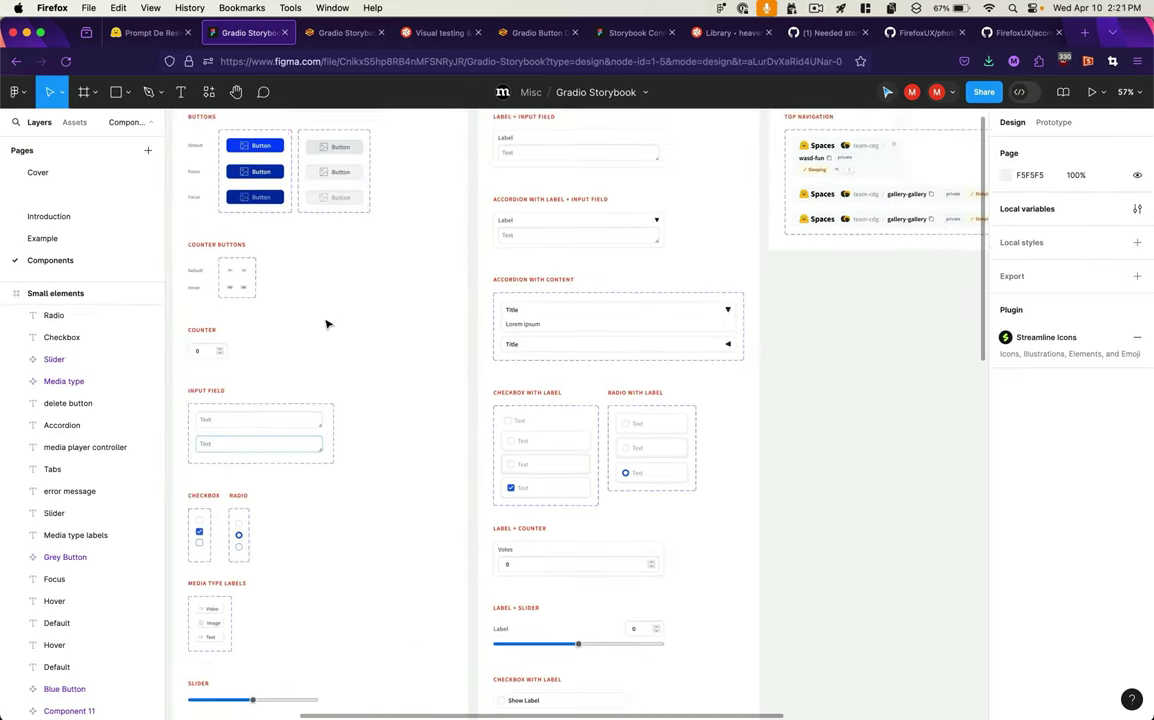
{"action": "scroll", "coordinate": [327, 325], "scroll_direction": "down", "scroll_amount": 5}
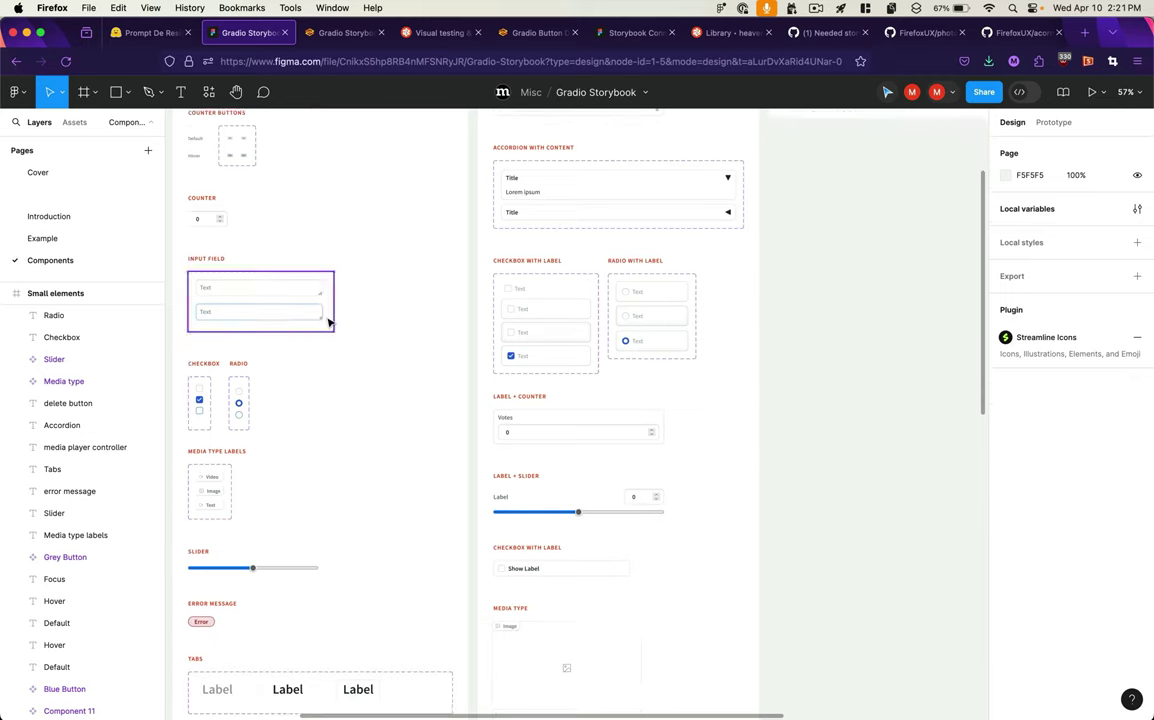
{"action": "scroll", "coordinate": [325, 351], "scroll_direction": "down", "scroll_amount": 2}
{"action": "left_click", "coordinate": [230, 437]}
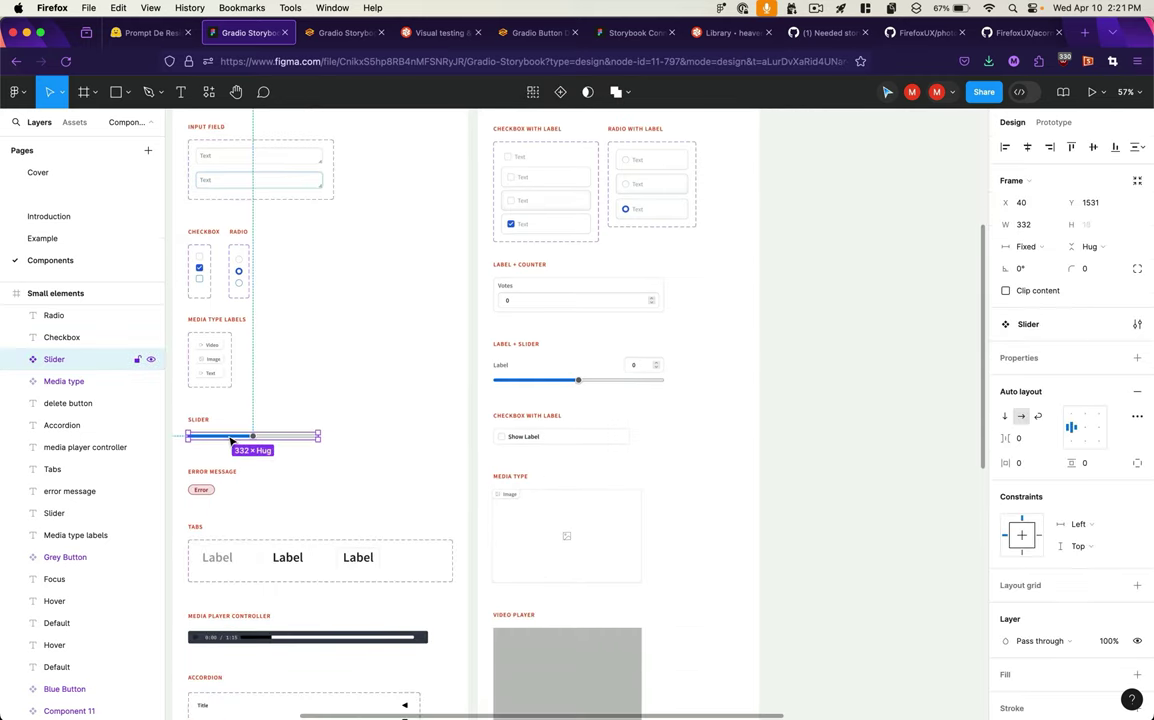
{"action": "left_click", "coordinate": [209, 91]}
- Link the Slider design to the Chromatic 'Slider with min and max' story via Storybook Connect
{"action": "left_click", "coordinate": [258, 247]}
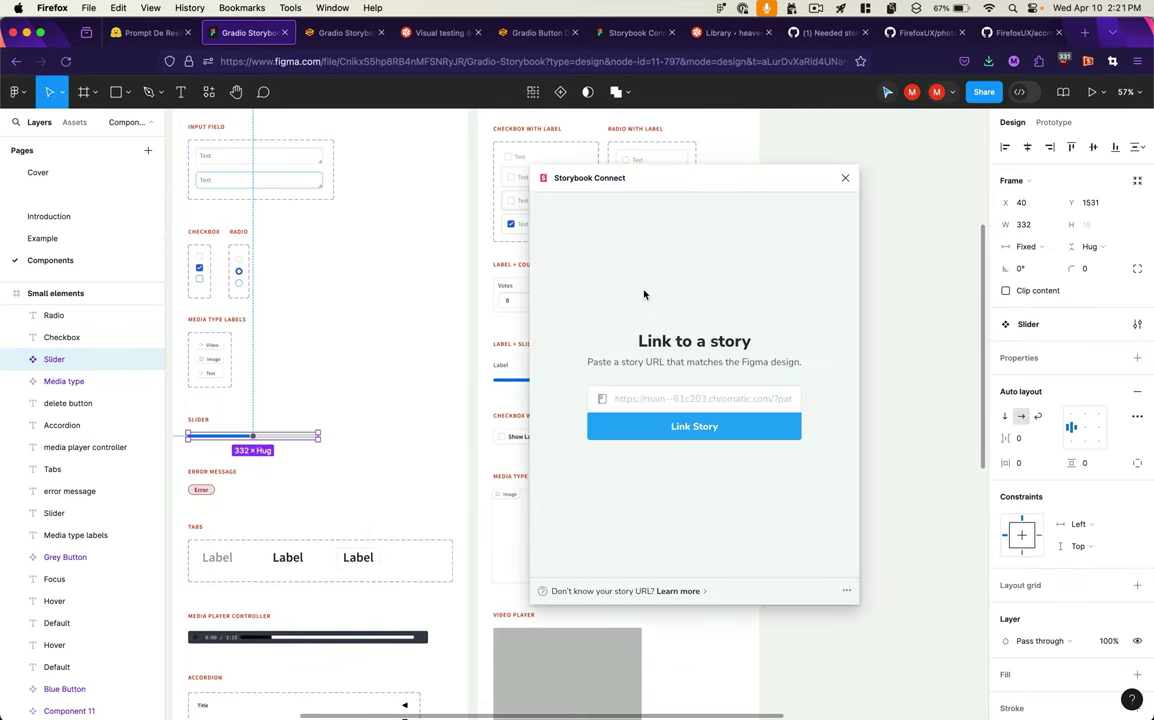
{"action": "left_click", "coordinate": [712, 32]}
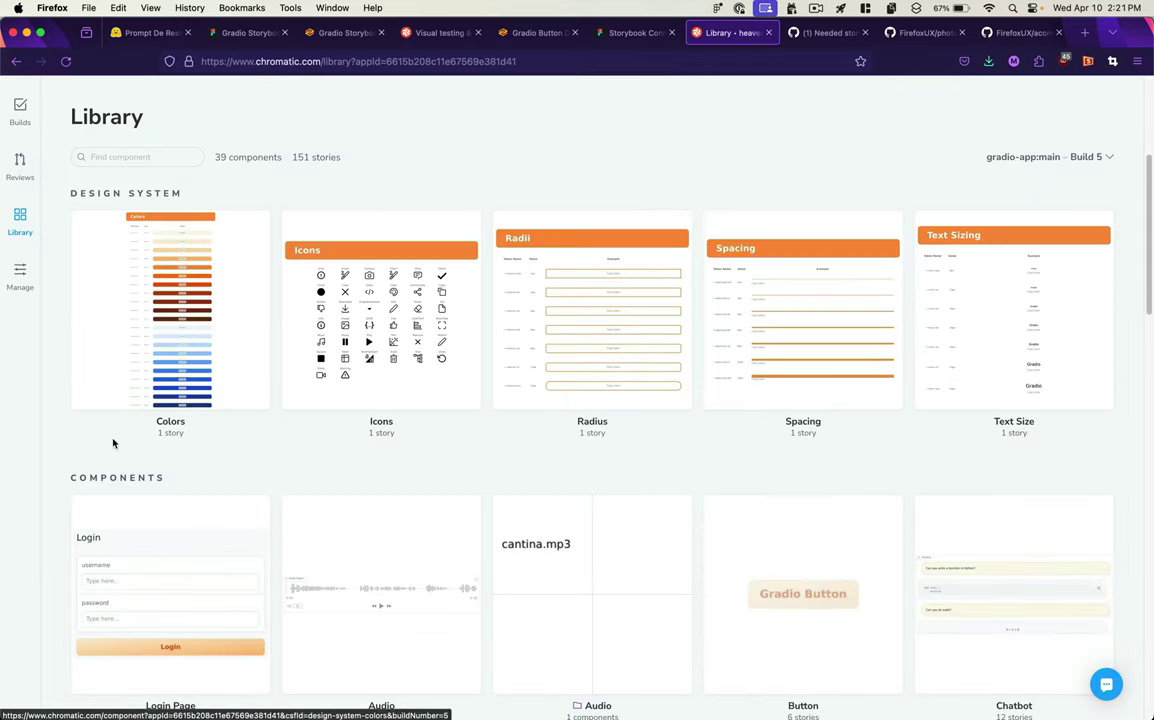
{"action": "type", "text": "slider"}
{"action": "left_click", "coordinate": [170, 550]}
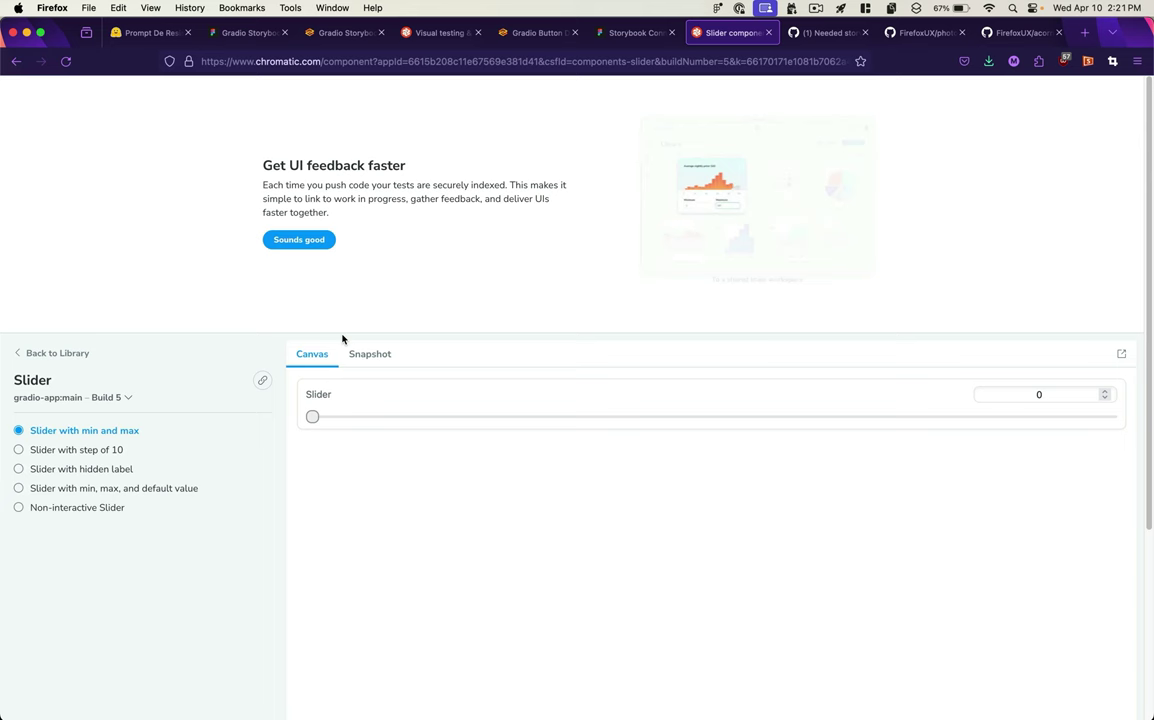
{"action": "key", "text": "super+Tab"}
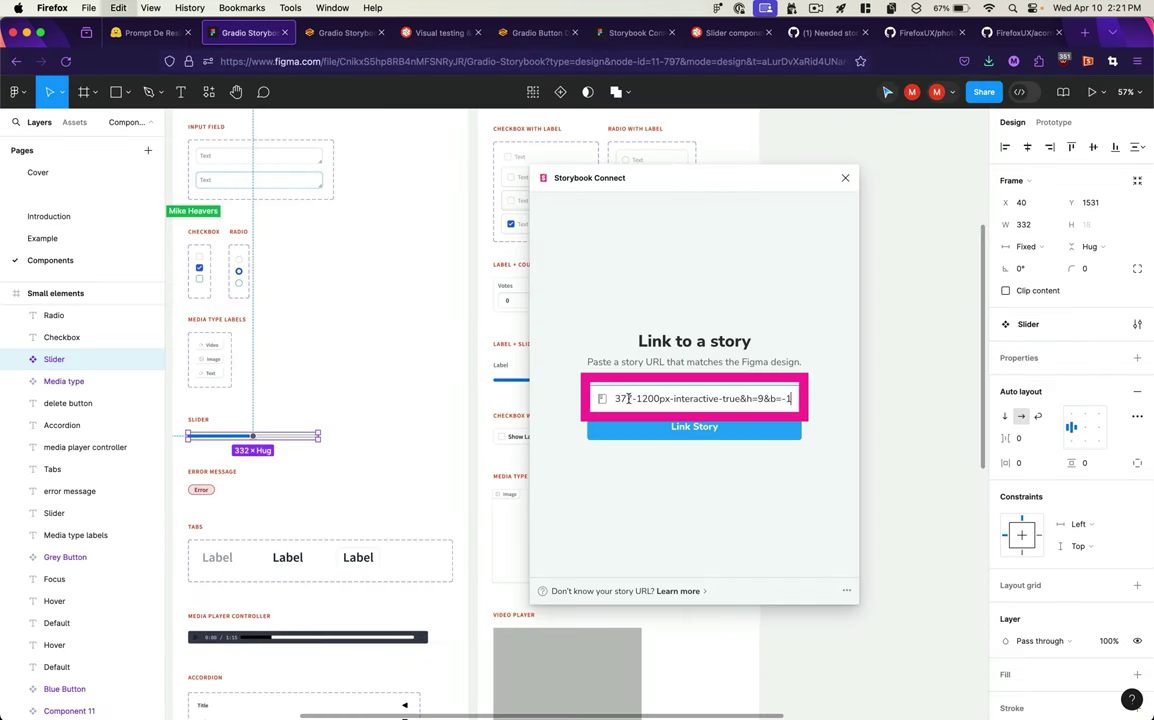
{"action": "left_click", "coordinate": [638, 427]}
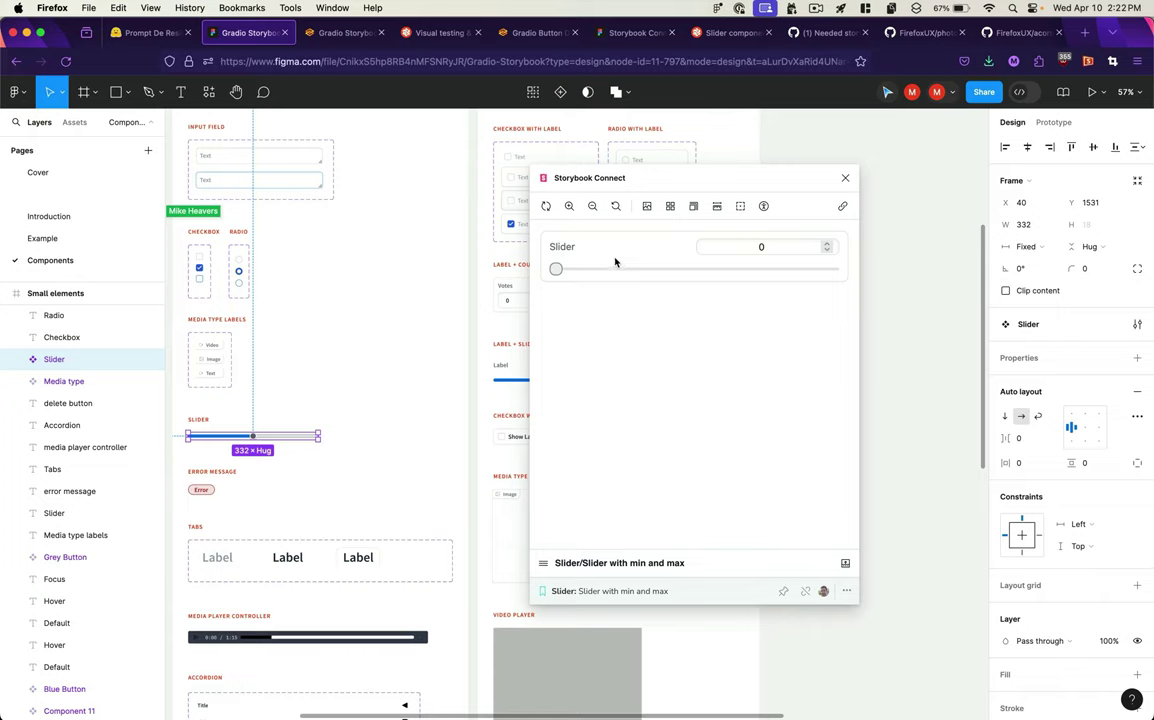
- Toggle the story controls and switch between the 'step of 10' and 'min, max, and default value' stories
{"action": "left_click", "coordinate": [706, 333]}
{"action": "left_click", "coordinate": [845, 563]}
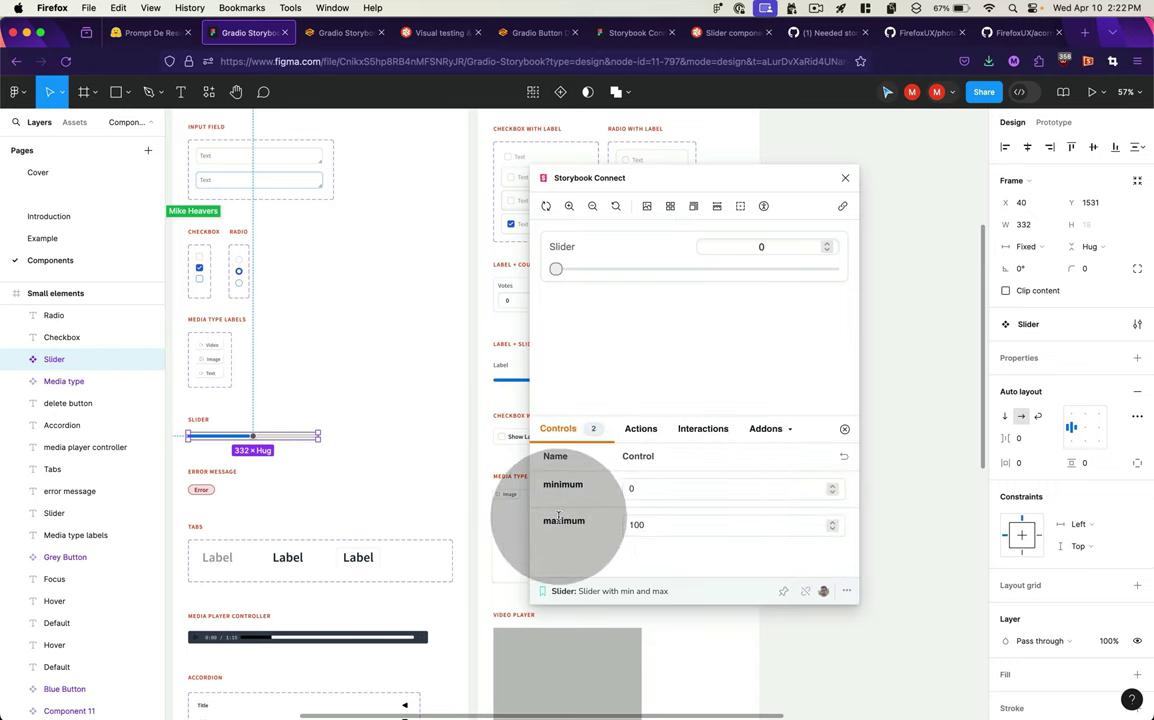
{"action": "left_click", "coordinate": [550, 563]}
{"action": "left_click", "coordinate": [544, 563]}
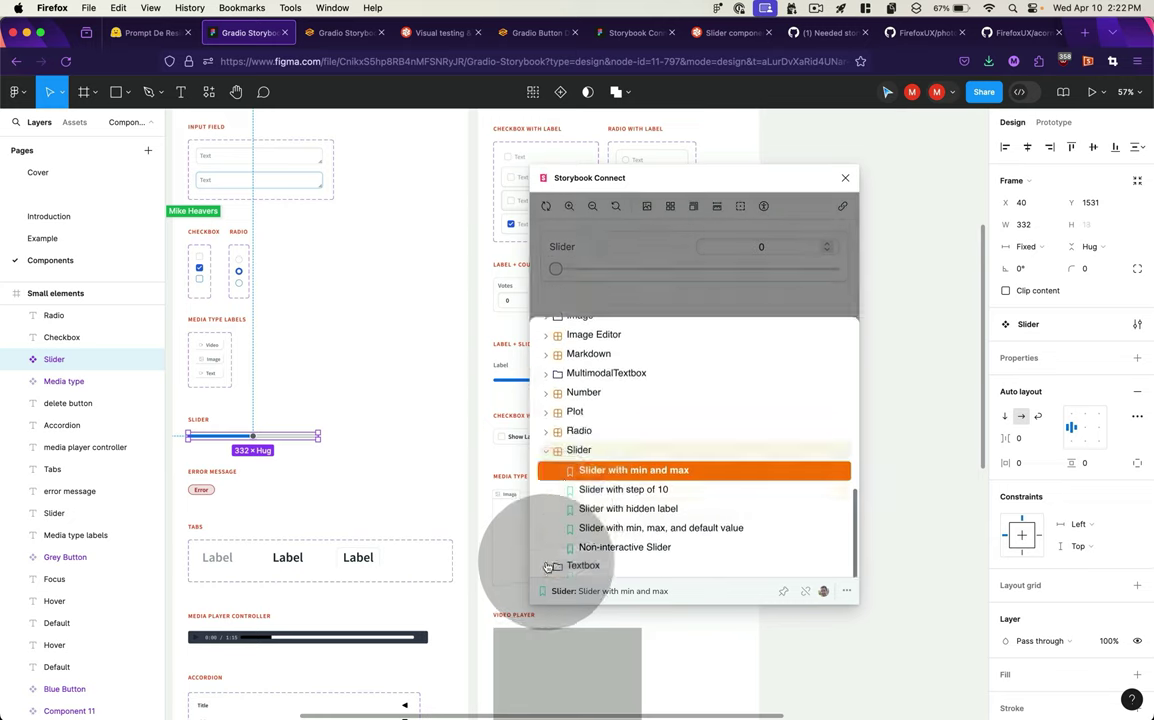
{"action": "left_click", "coordinate": [585, 441]}
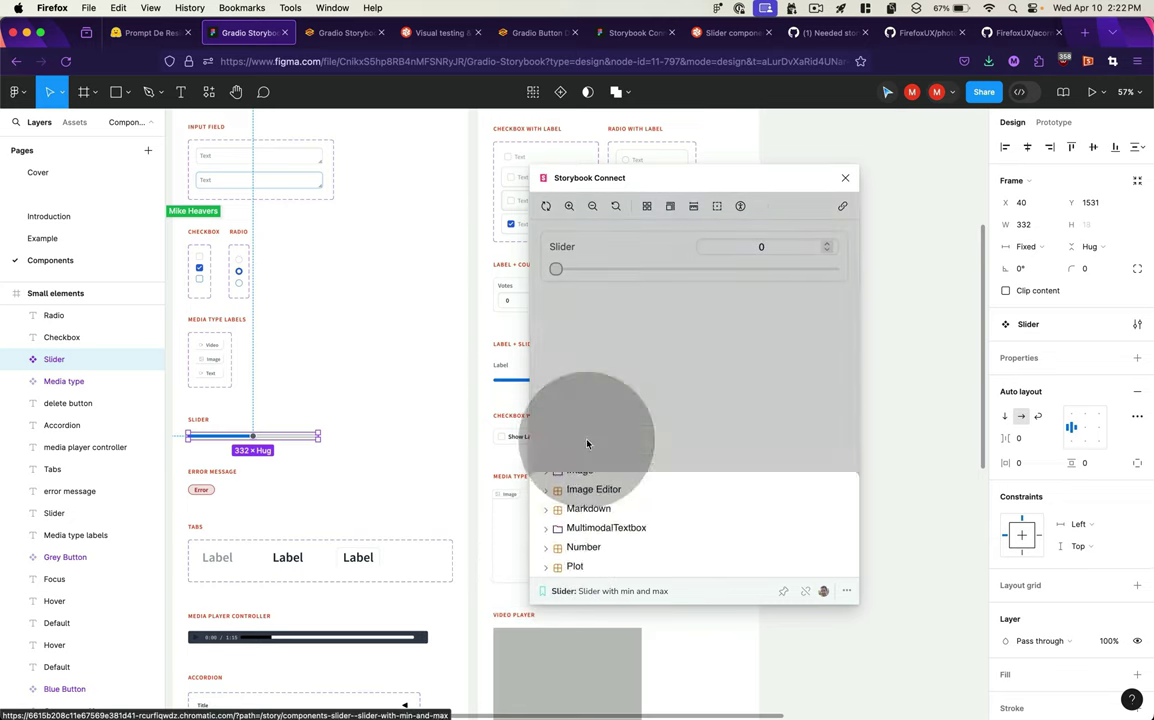
{"action": "left_click", "coordinate": [552, 562]}
{"action": "left_click", "coordinate": [600, 461]}
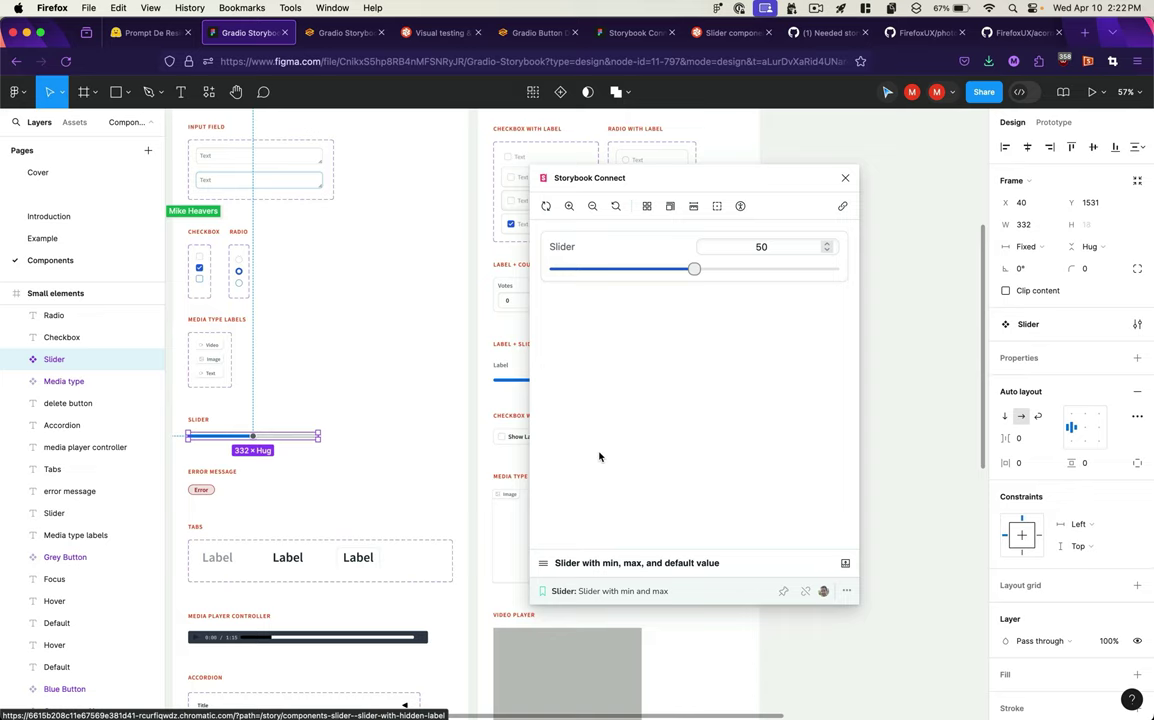
- Measure the non-interactive slider and preview the story at large mobile viewport size
{"action": "left_click", "coordinate": [693, 206]}
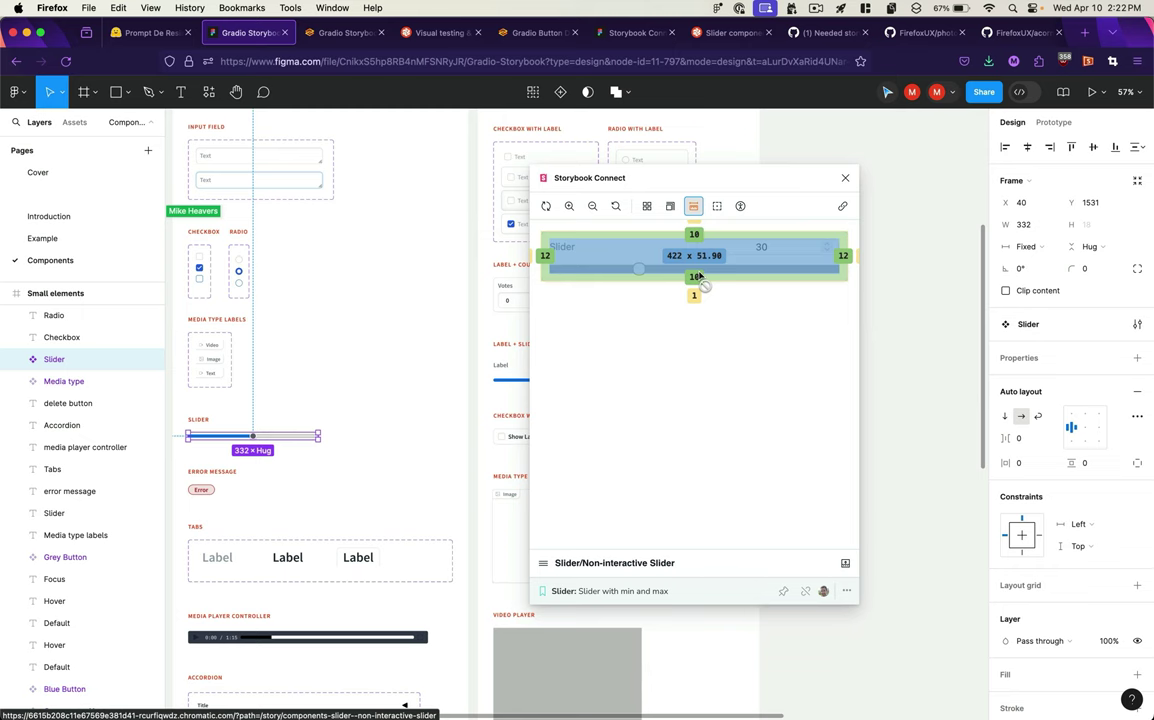
{"action": "left_click", "coordinate": [740, 206]}
{"action": "left_click", "coordinate": [720, 206]}
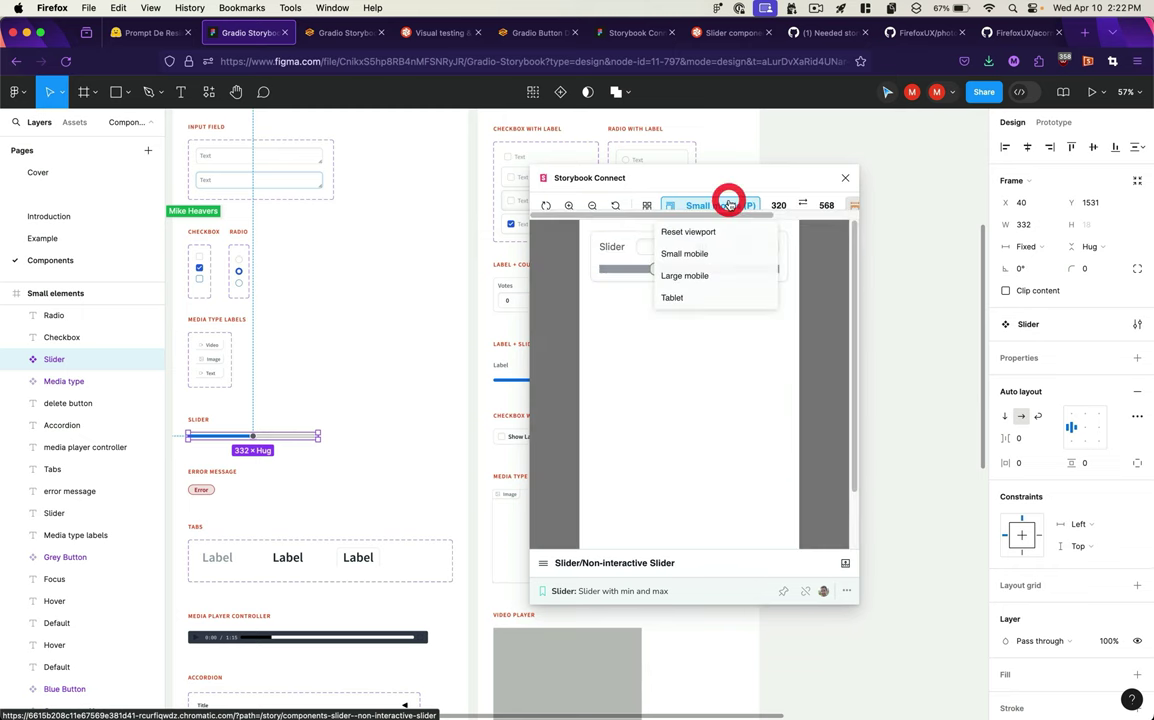
{"action": "left_click", "coordinate": [706, 274]}
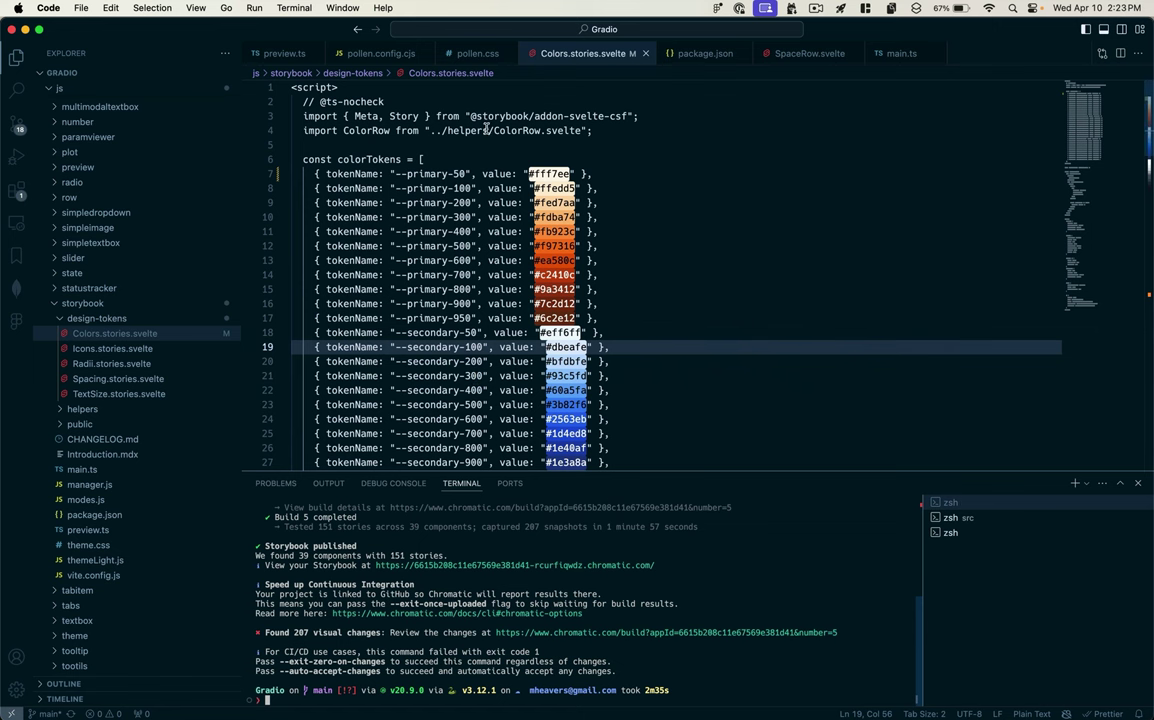
- Change the --primary-50 colour value to fff000 and toggle the diff highlight
{"action": "double_click", "coordinate": [552, 174]}
{"action": "type", "text": "fff"}
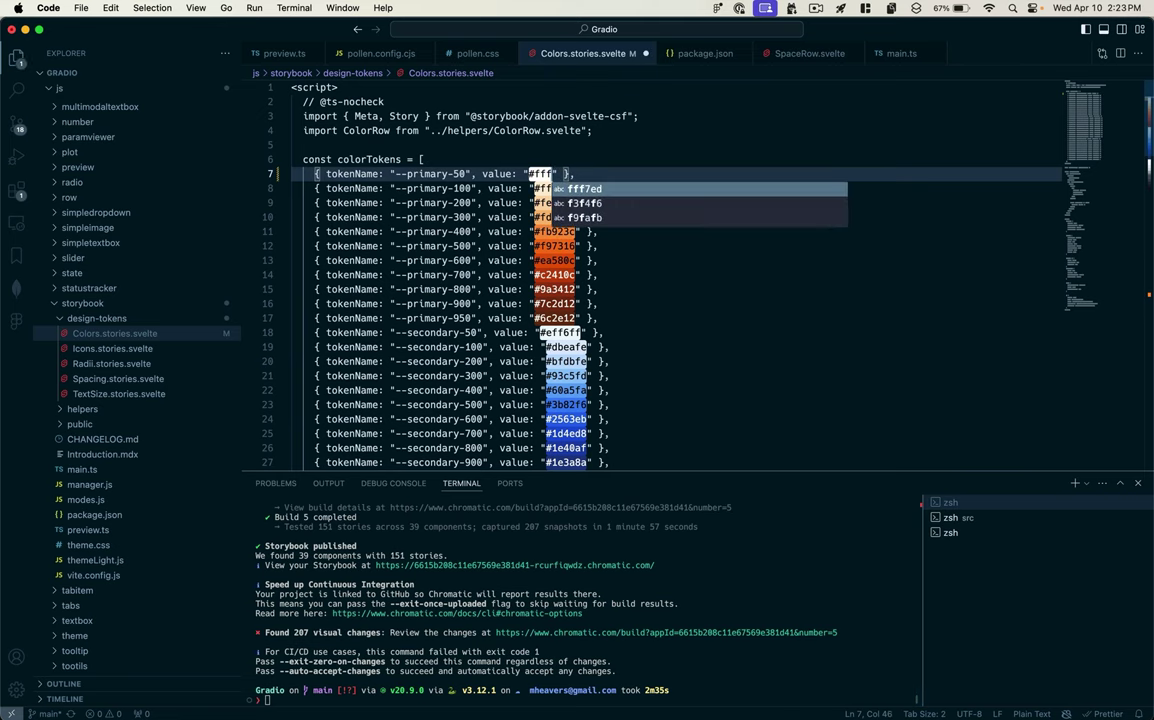
{"action": "type", "text": "000"}
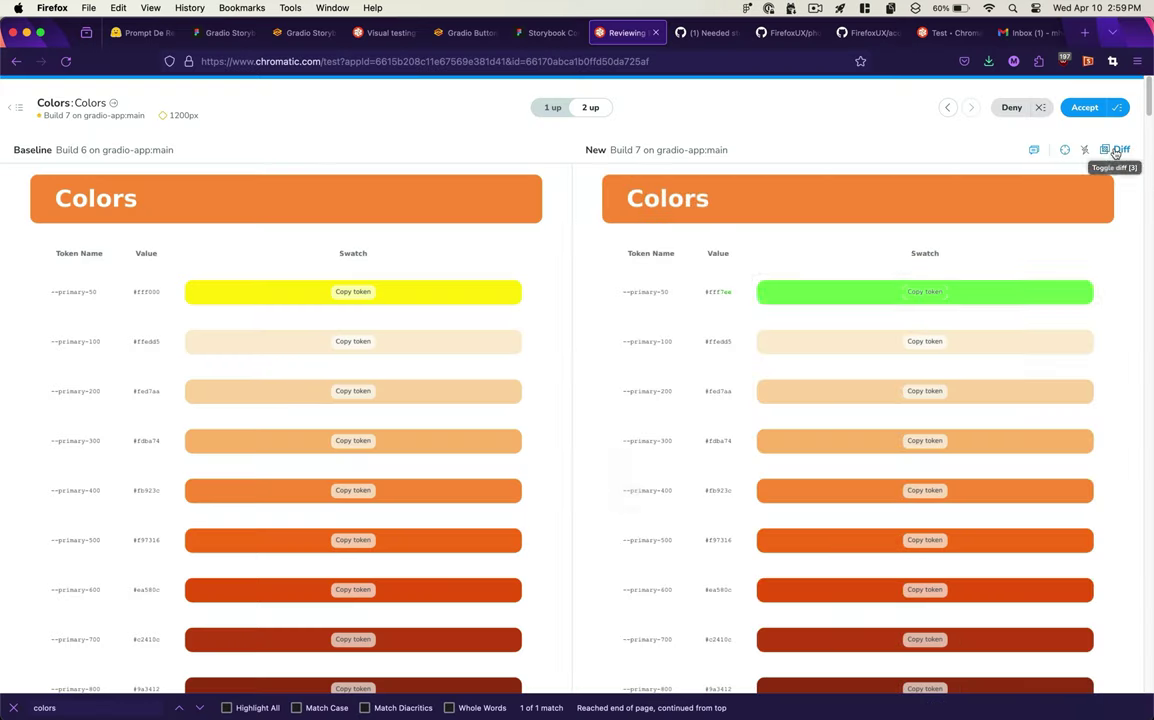
{"action": "left_click", "coordinate": [1114, 150]}
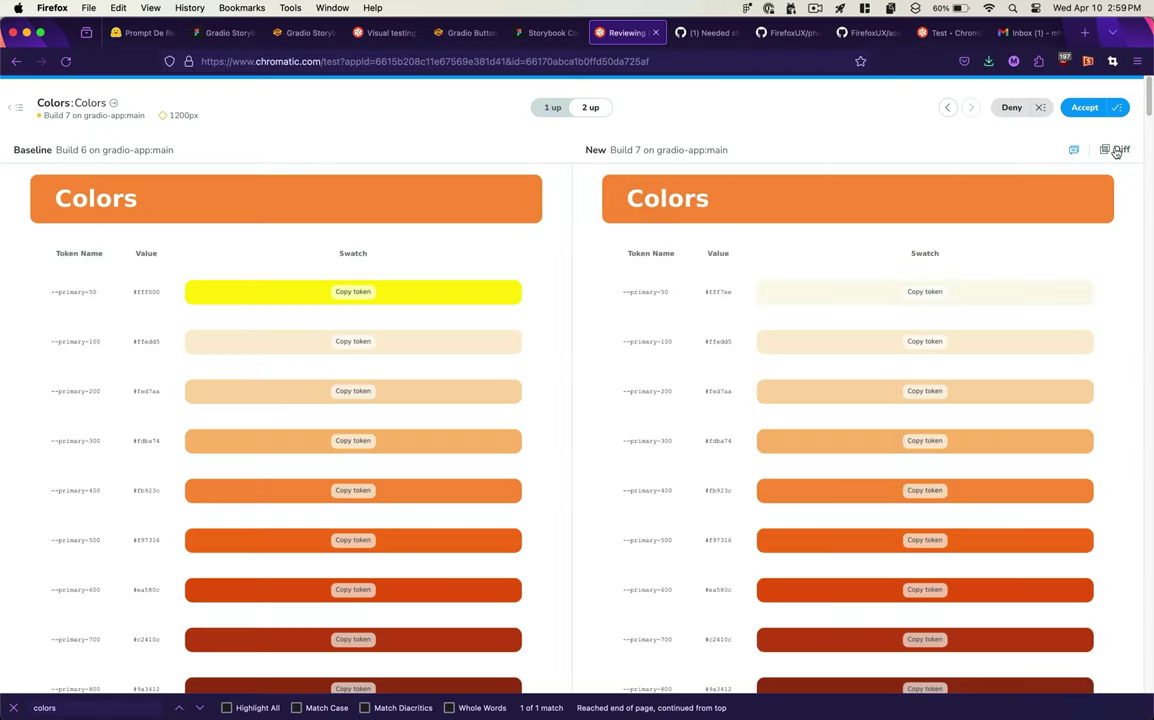
{"action": "left_click", "coordinate": [1115, 151]}
{"action": "left_click", "coordinate": [1116, 151]}
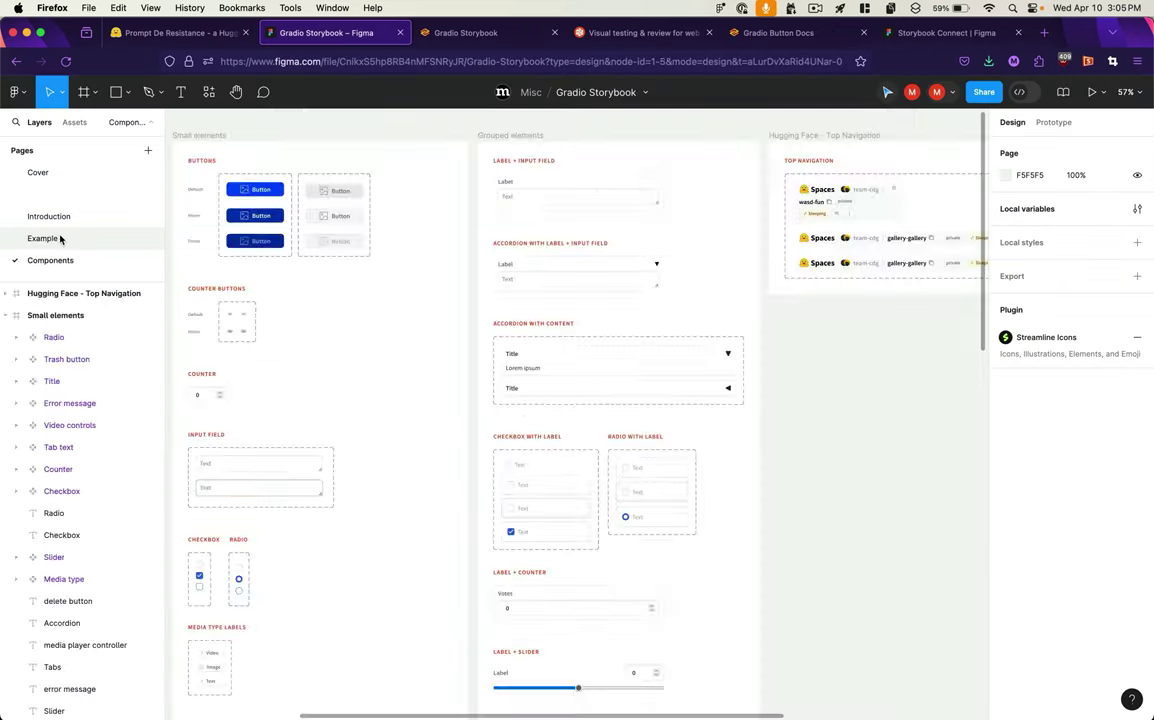
- Open the Example page and deselect Frame 85
{"action": "left_click", "coordinate": [60, 237]}
{"action": "scroll", "coordinate": [391, 281], "scroll_direction": "down", "scroll_amount": 5}
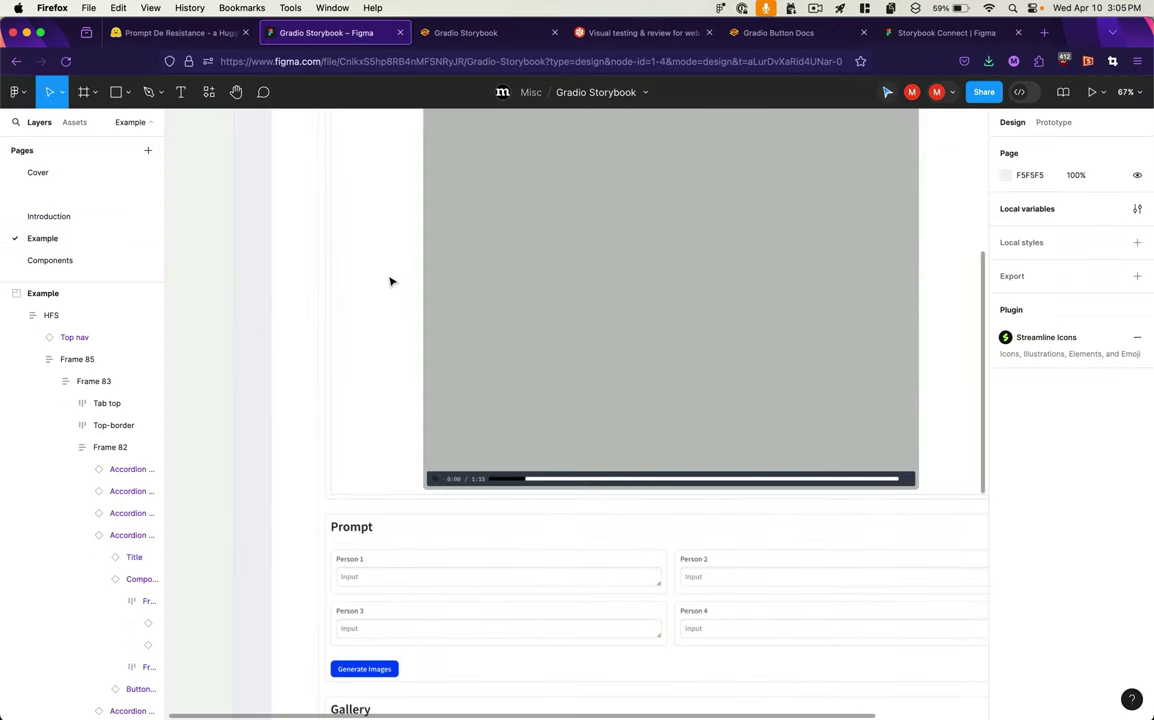
{"action": "left_click", "coordinate": [809, 214]}
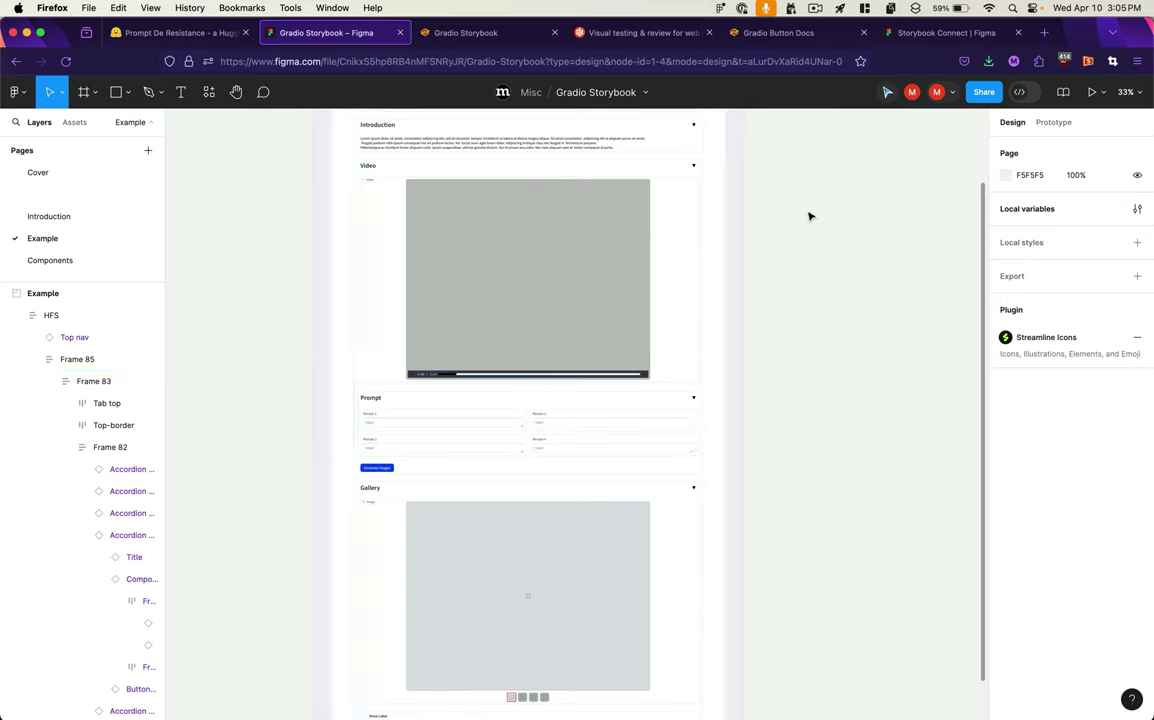
{"action": "scroll", "coordinate": [791, 247], "scroll_direction": "up", "scroll_amount": 5}
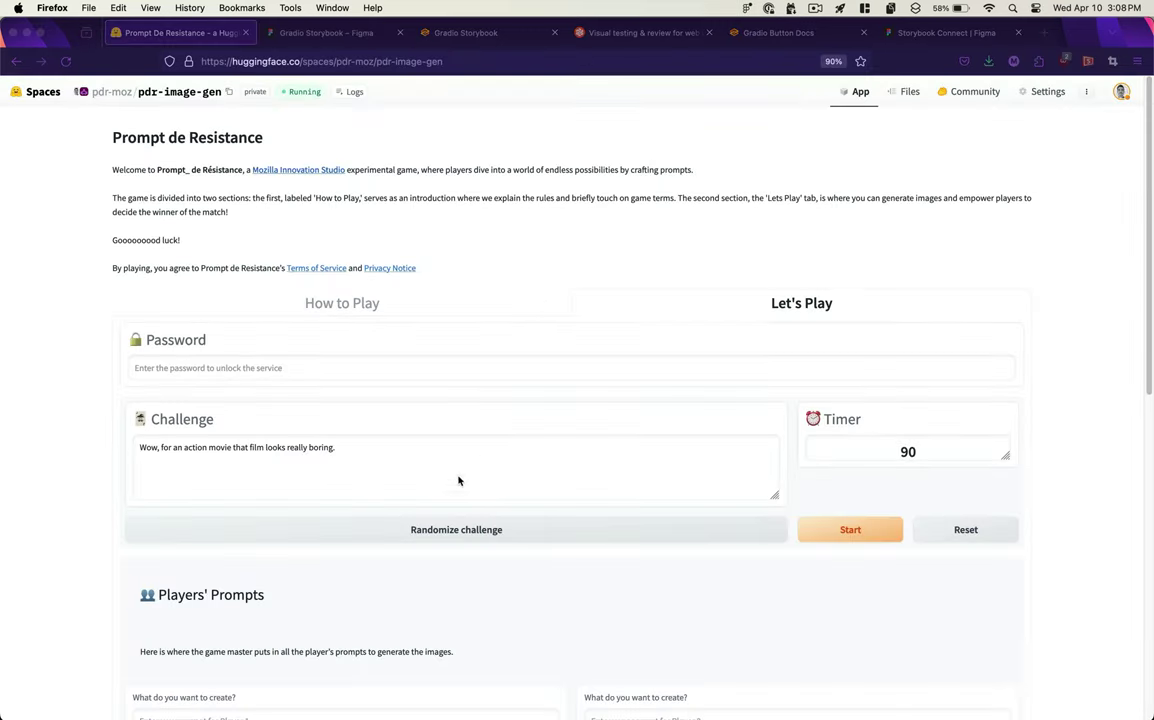
- Scroll through the live Prompt de Resistance app and the GitHub issue comments about theme.css
{"action": "scroll", "coordinate": [460, 490], "scroll_direction": "down", "scroll_amount": 5}
{"action": "scroll", "coordinate": [462, 515], "scroll_direction": "down", "scroll_amount": 5}
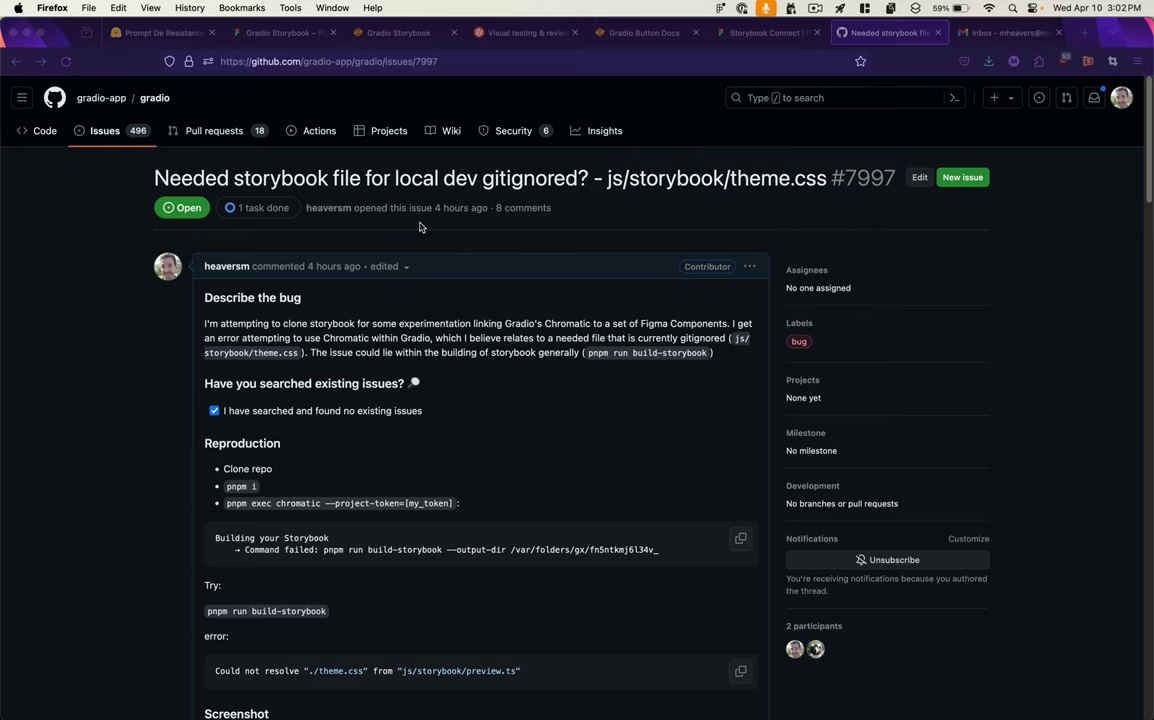
{"action": "scroll", "coordinate": [428, 358], "scroll_direction": "down", "scroll_amount": 15}
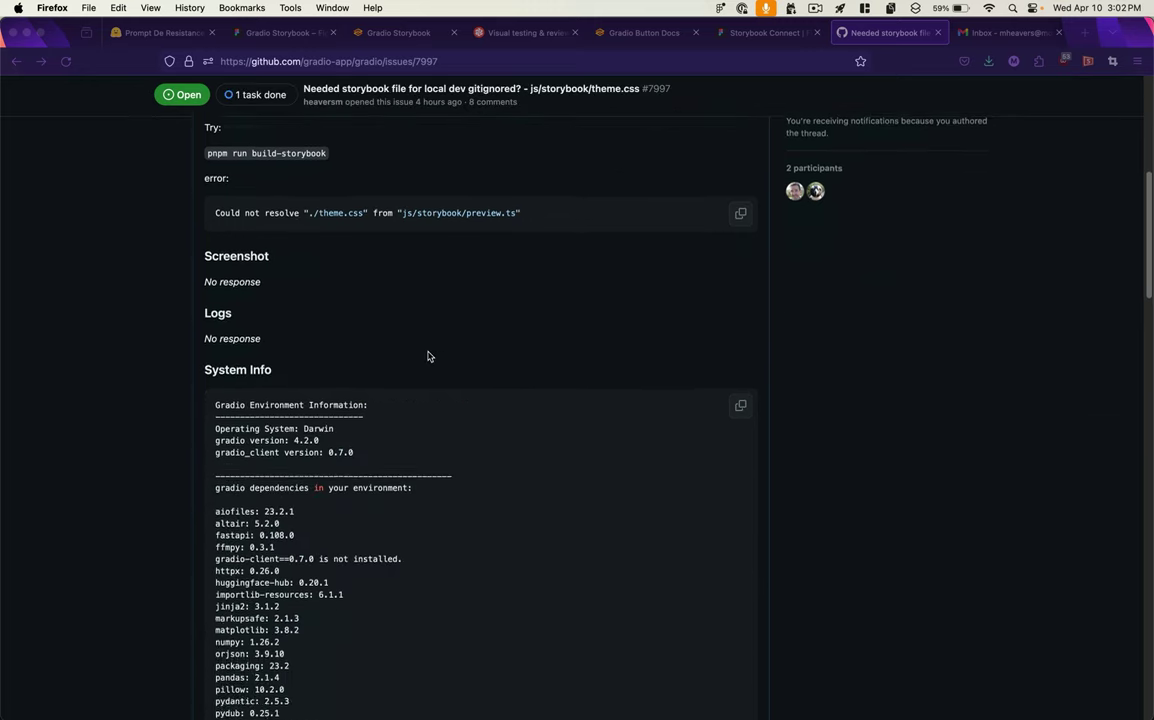
{"action": "scroll", "coordinate": [430, 354], "scroll_direction": "down", "scroll_amount": 5}
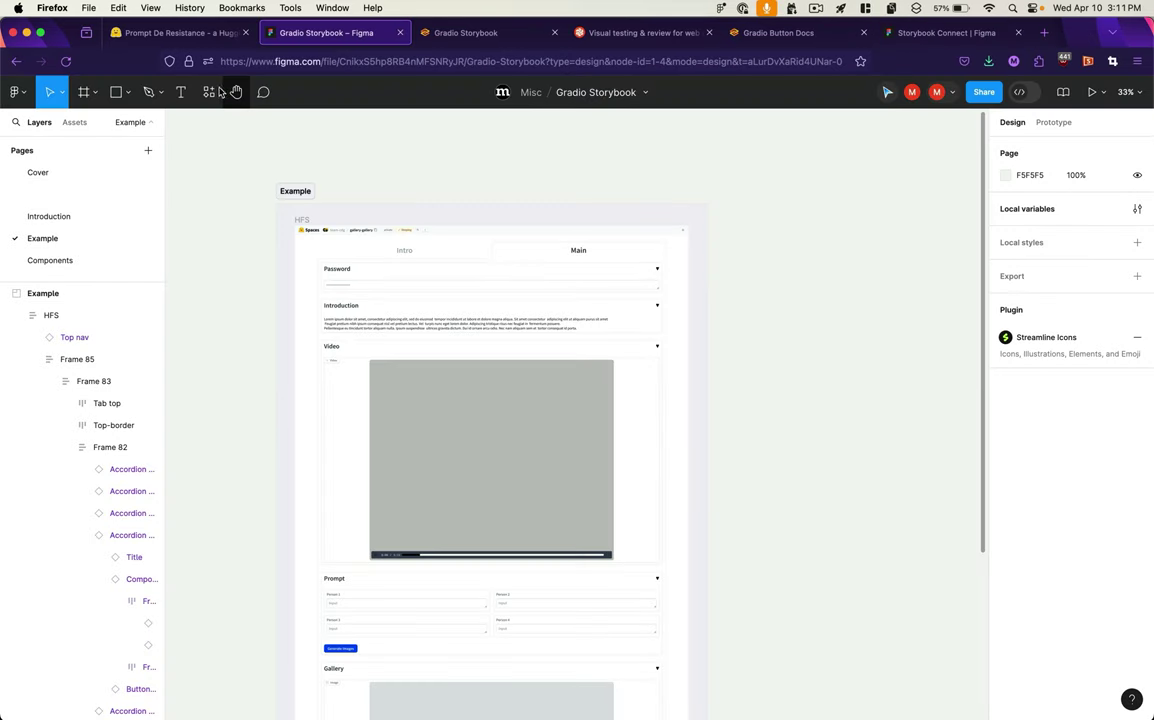
- Launch Storybook Connect and select the Buttons component set to view its three stories
{"action": "left_click", "coordinate": [208, 92]}
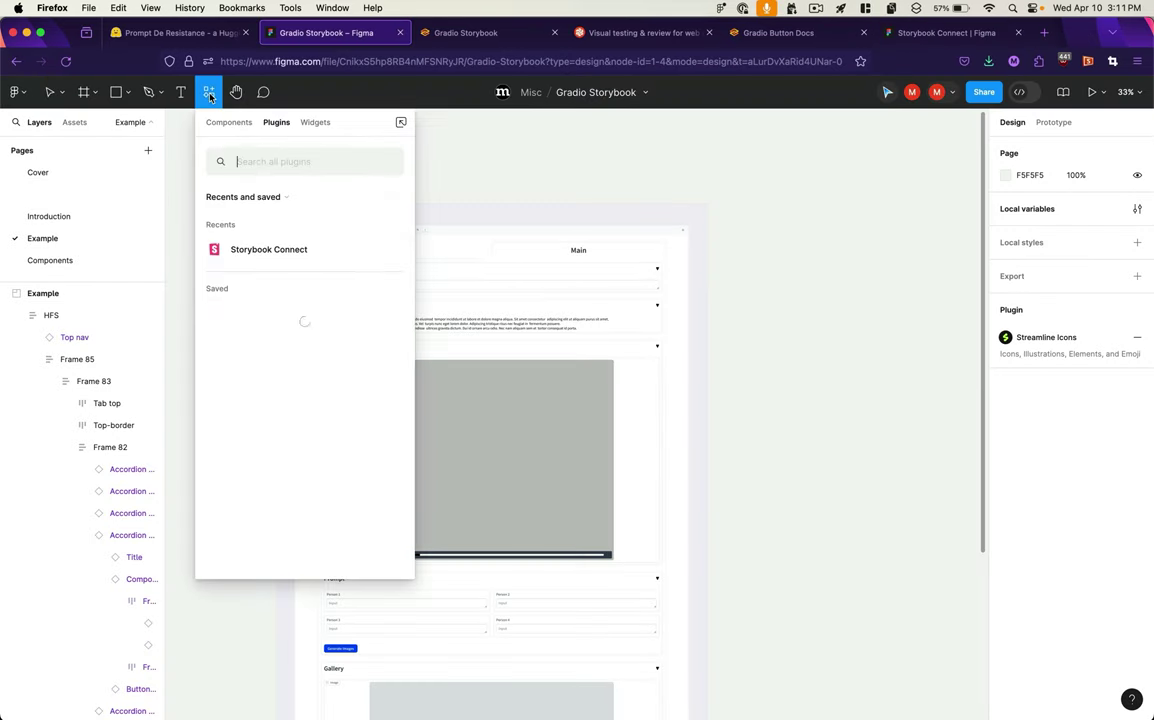
{"action": "left_click", "coordinate": [244, 251]}
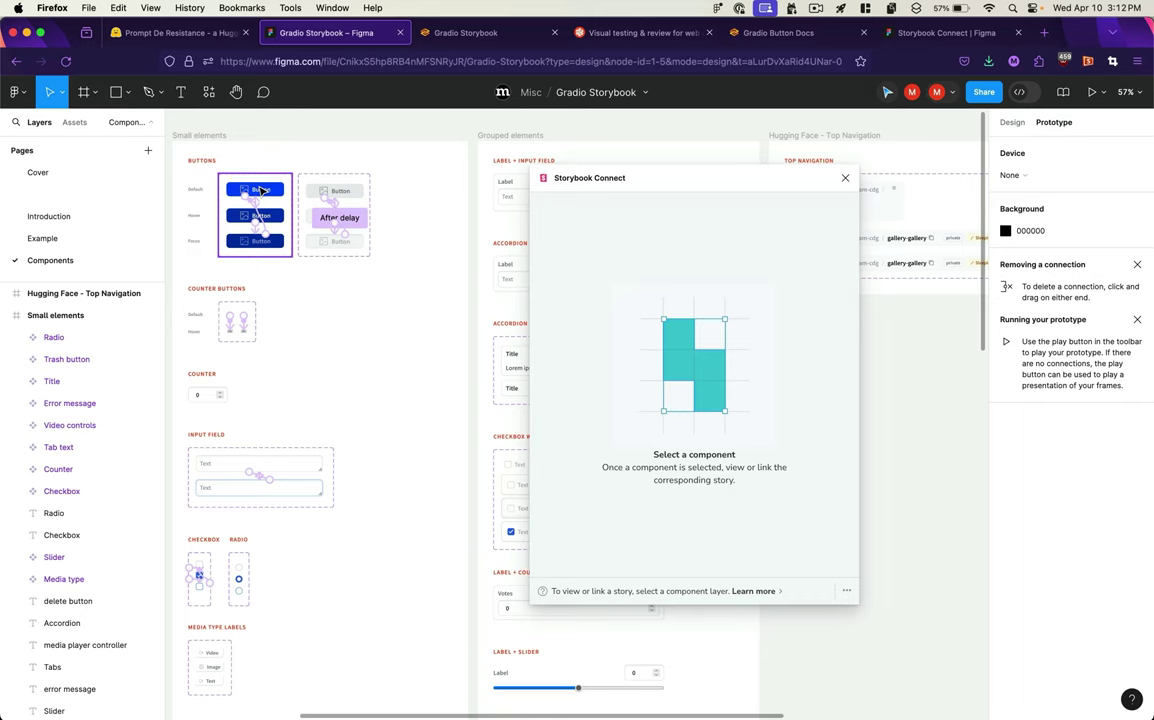
{"action": "left_click", "coordinate": [262, 190]}
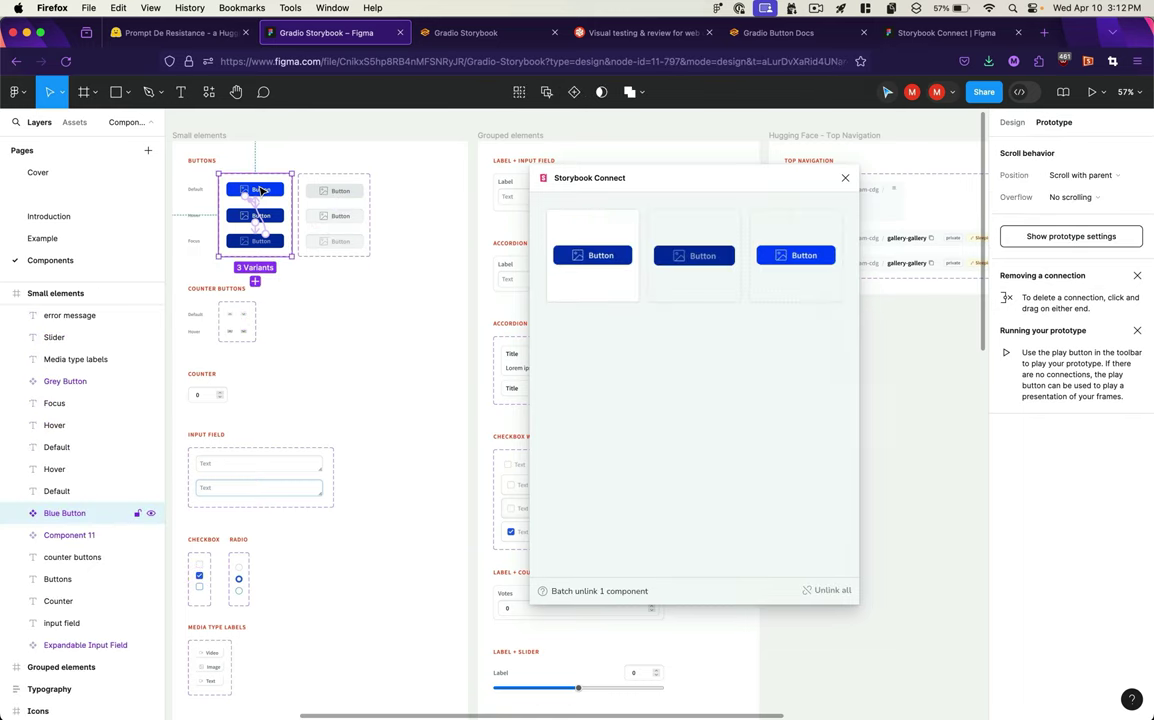